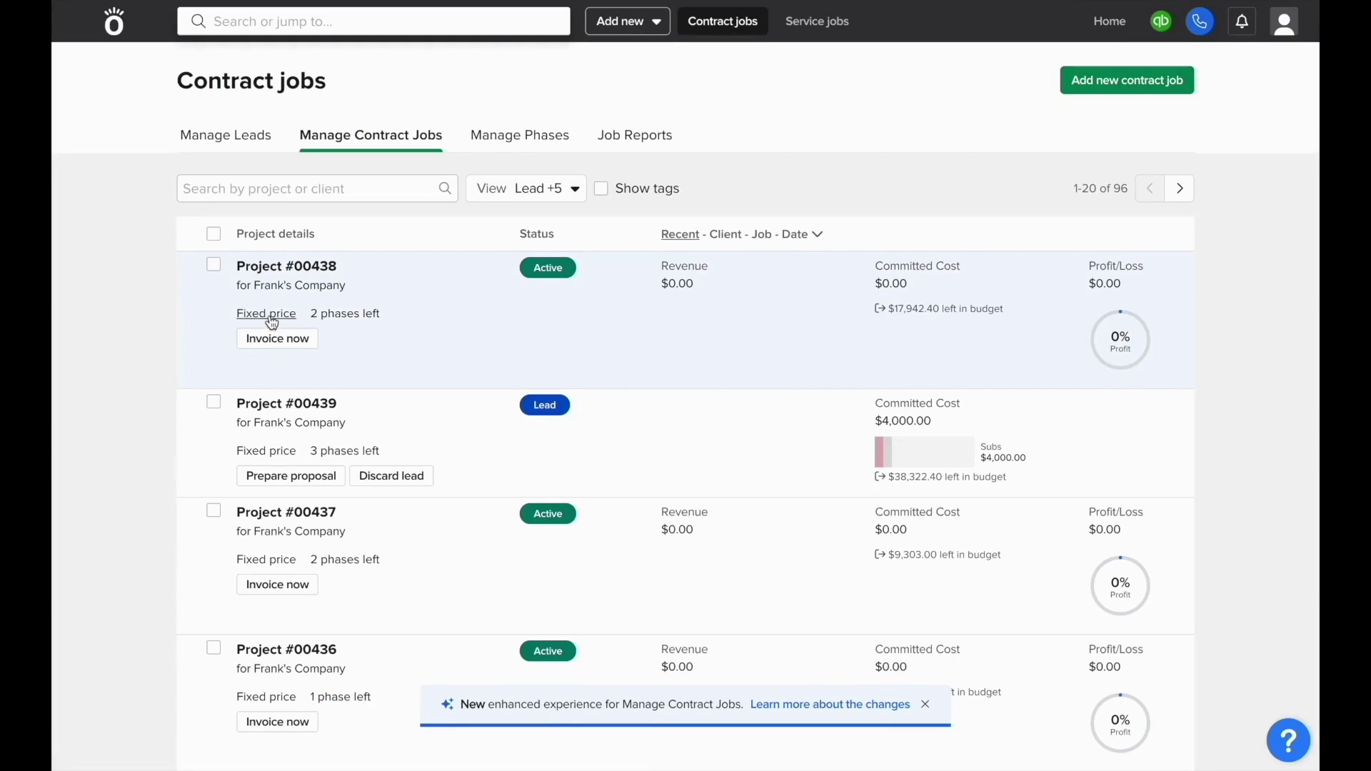
Step: Open Project #00438's fixed-price contract and change orders from the contract jobs list
{"action": "left_click", "coordinate": [270, 318]}
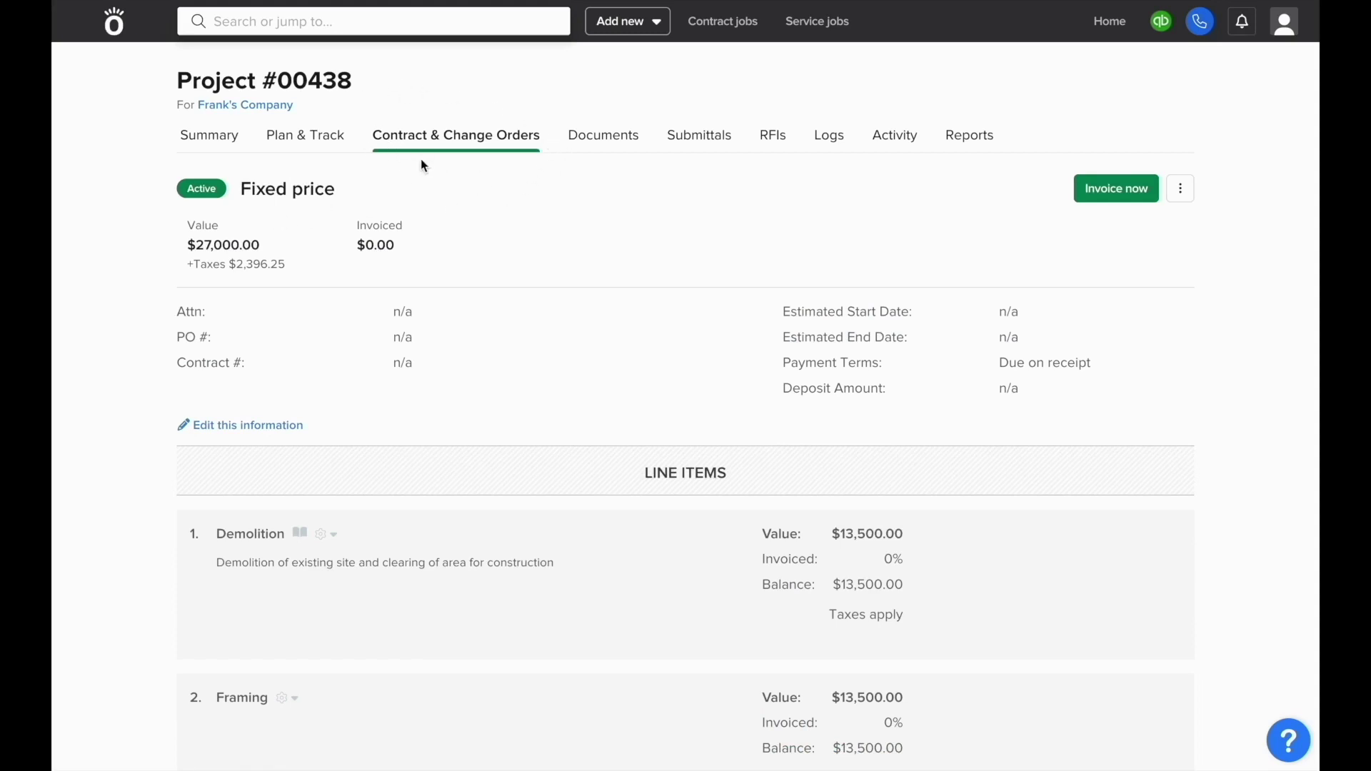
Step: Add a blank change order, line 3 with CO # 1, below the Demolition and Framing items
{"action": "scroll", "coordinate": [421, 174], "scroll_direction": "down", "scroll_amount": 1}
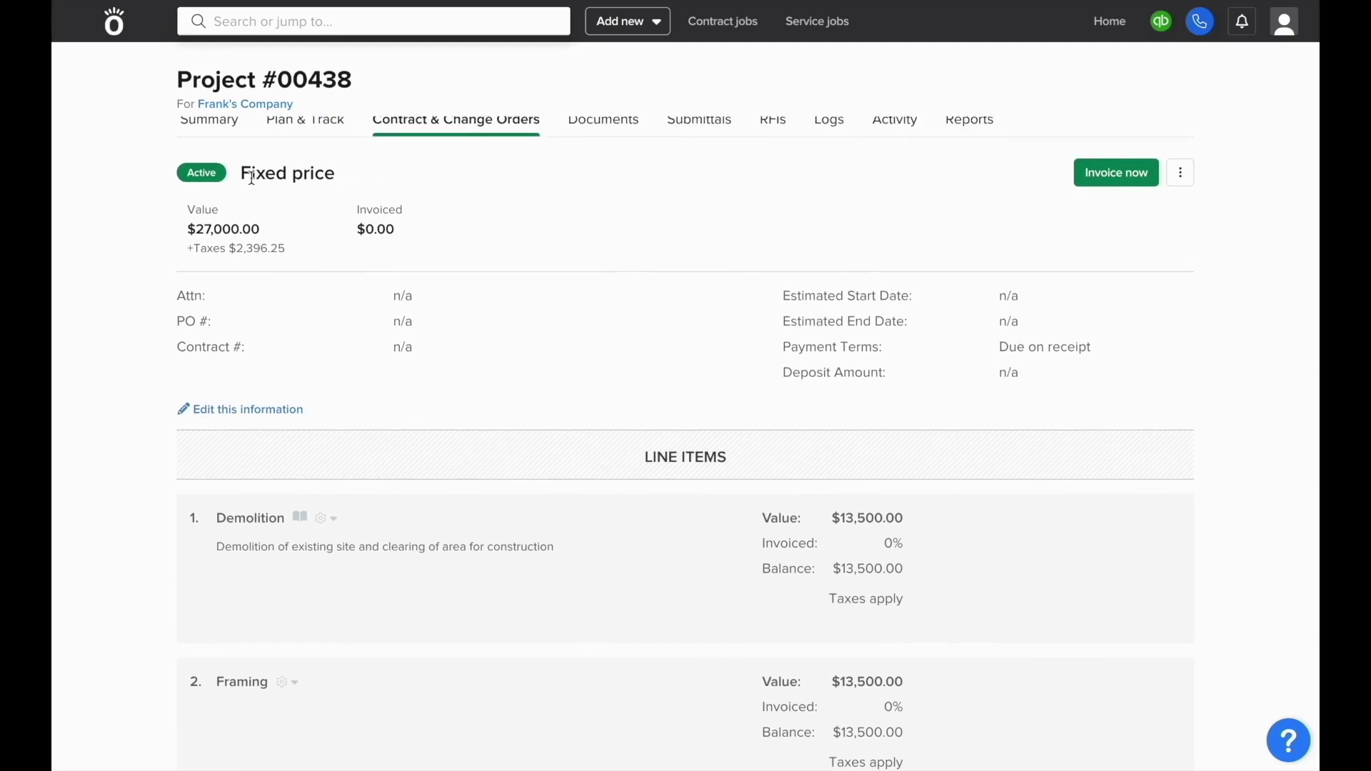
{"action": "left_click_drag", "start_coordinate": [251, 177], "coordinate": [291, 174]}
{"action": "left_click", "coordinate": [290, 174]}
{"action": "scroll", "coordinate": [292, 174], "scroll_direction": "down", "scroll_amount": 10}
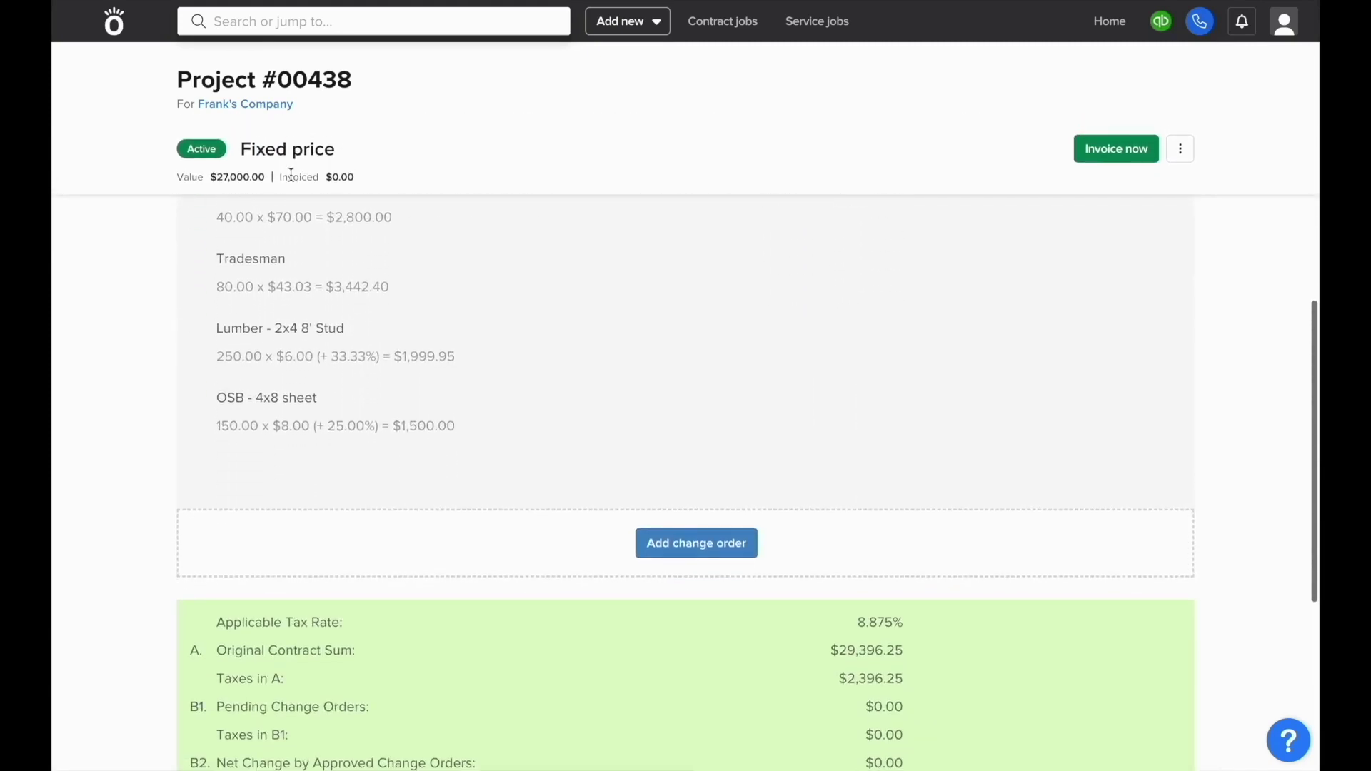
{"action": "left_click", "coordinate": [710, 550]}
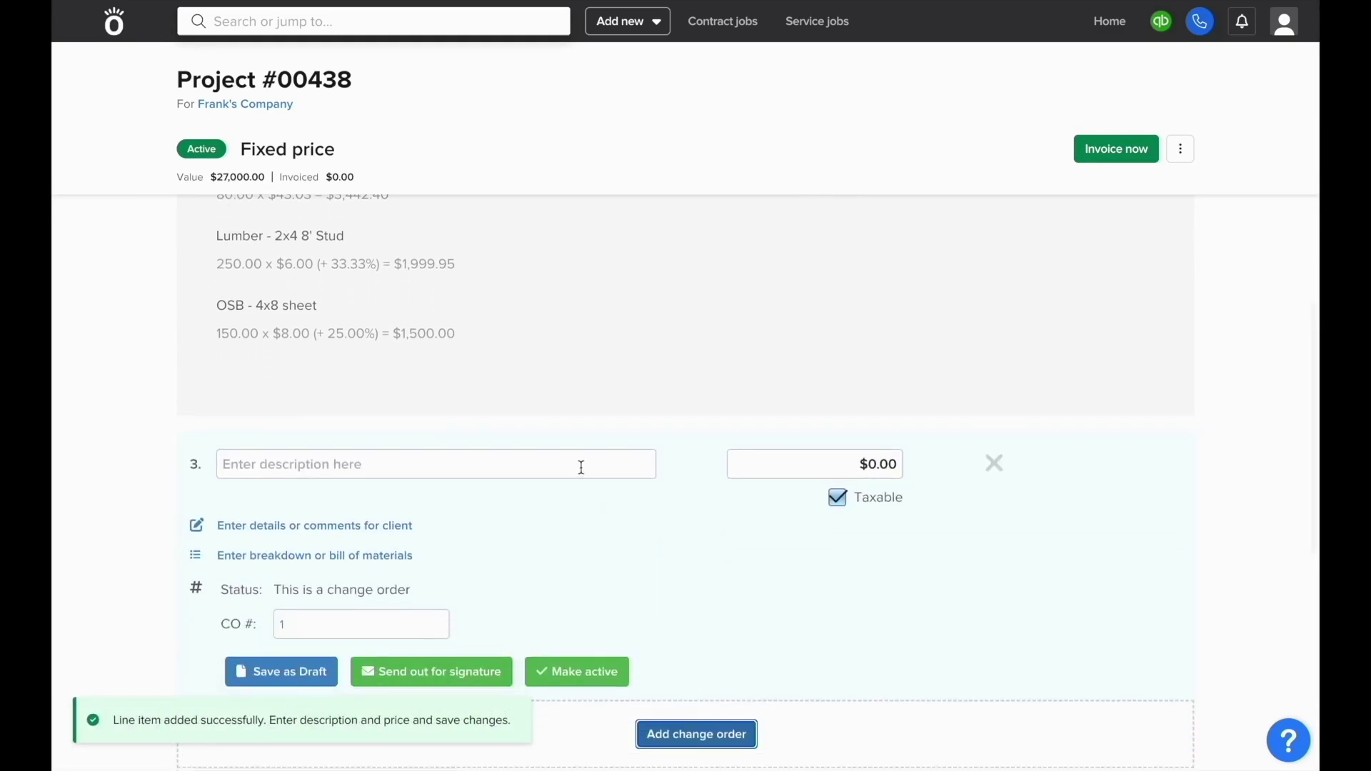
Step: Describe the change order as 'Upgraded Lighting' priced at $2,000.00
{"action": "left_click", "coordinate": [581, 466]}
{"action": "type", "text": "Upg"}
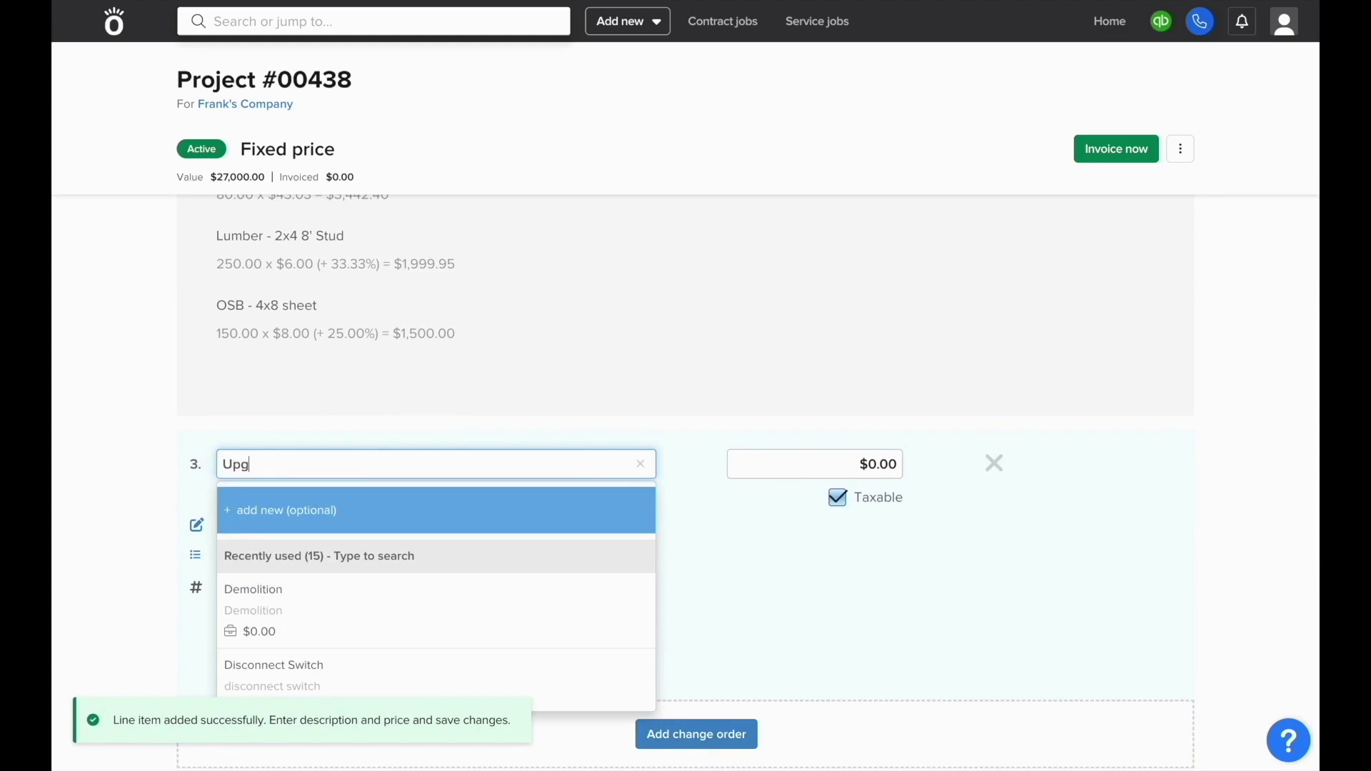
{"action": "type", "text": "raded Lighting"}
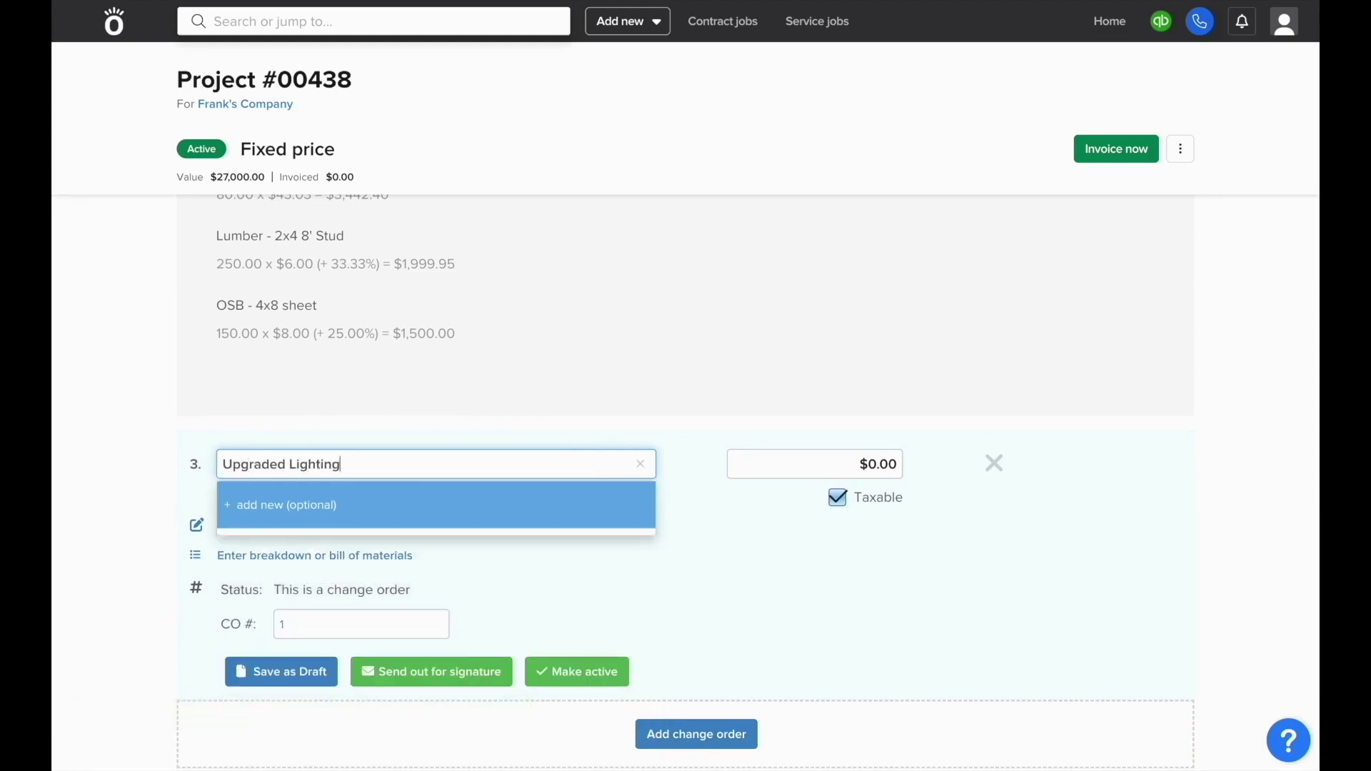
{"action": "left_click", "coordinate": [814, 464]}
{"action": "type", "text": "2000"}
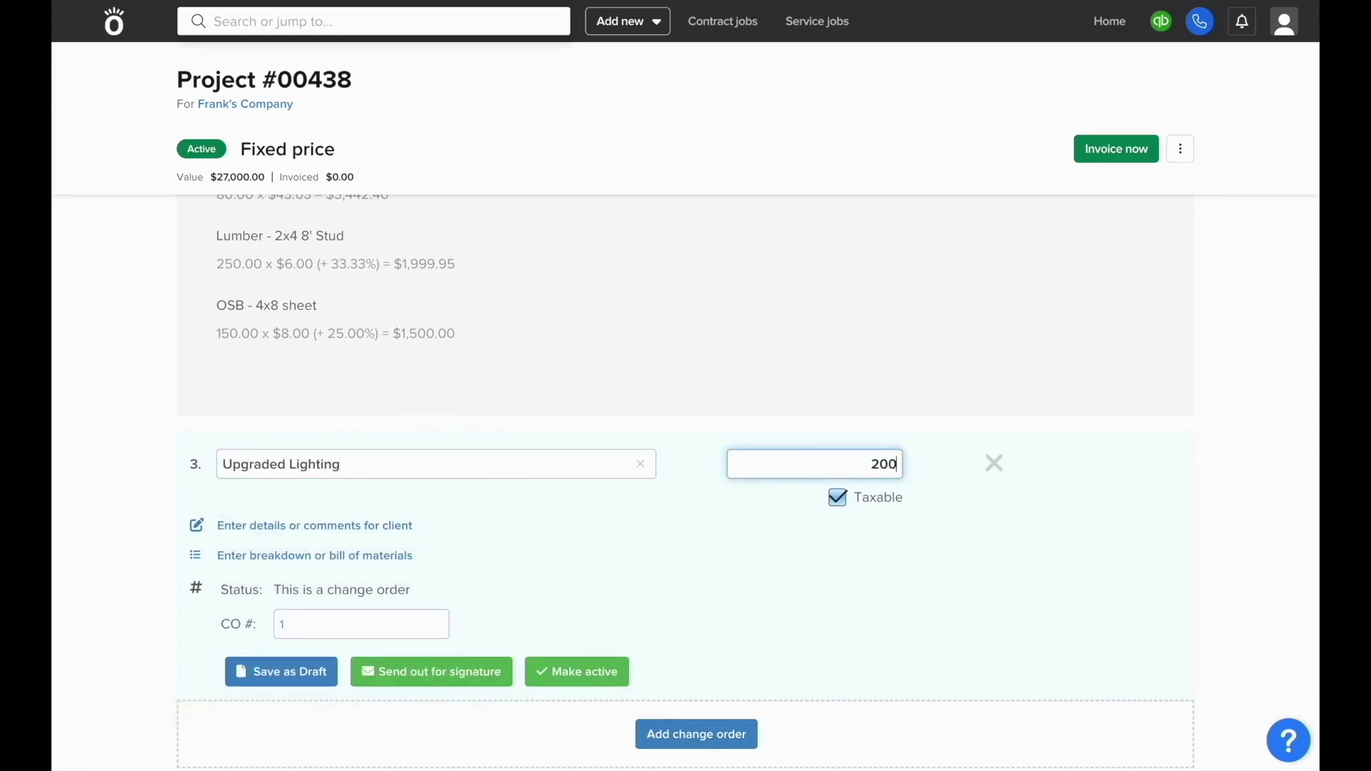
{"action": "left_click", "coordinate": [618, 425]}
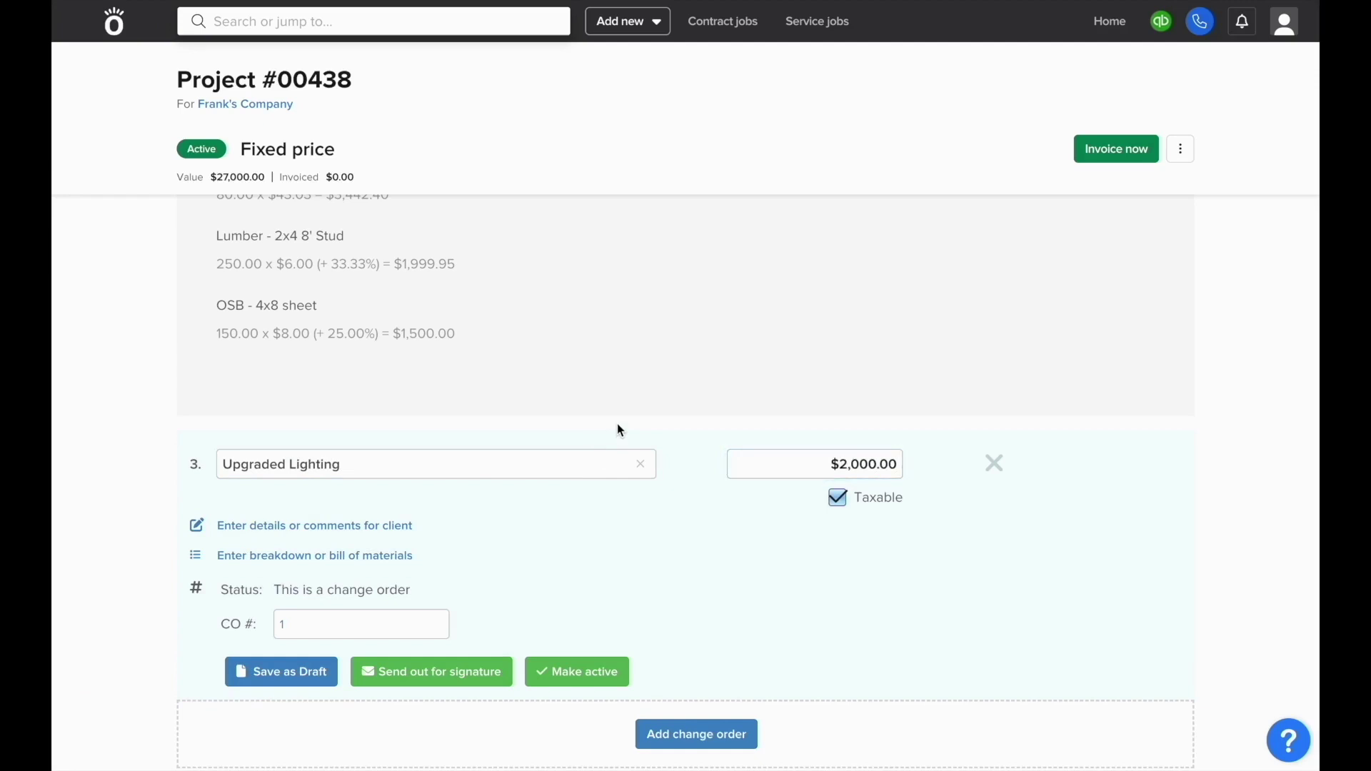
Step: Add a client note that the customer opted for a higher priced lighting package
{"action": "left_click", "coordinate": [404, 527]}
{"action": "type", "text": "Customer has opted to"}
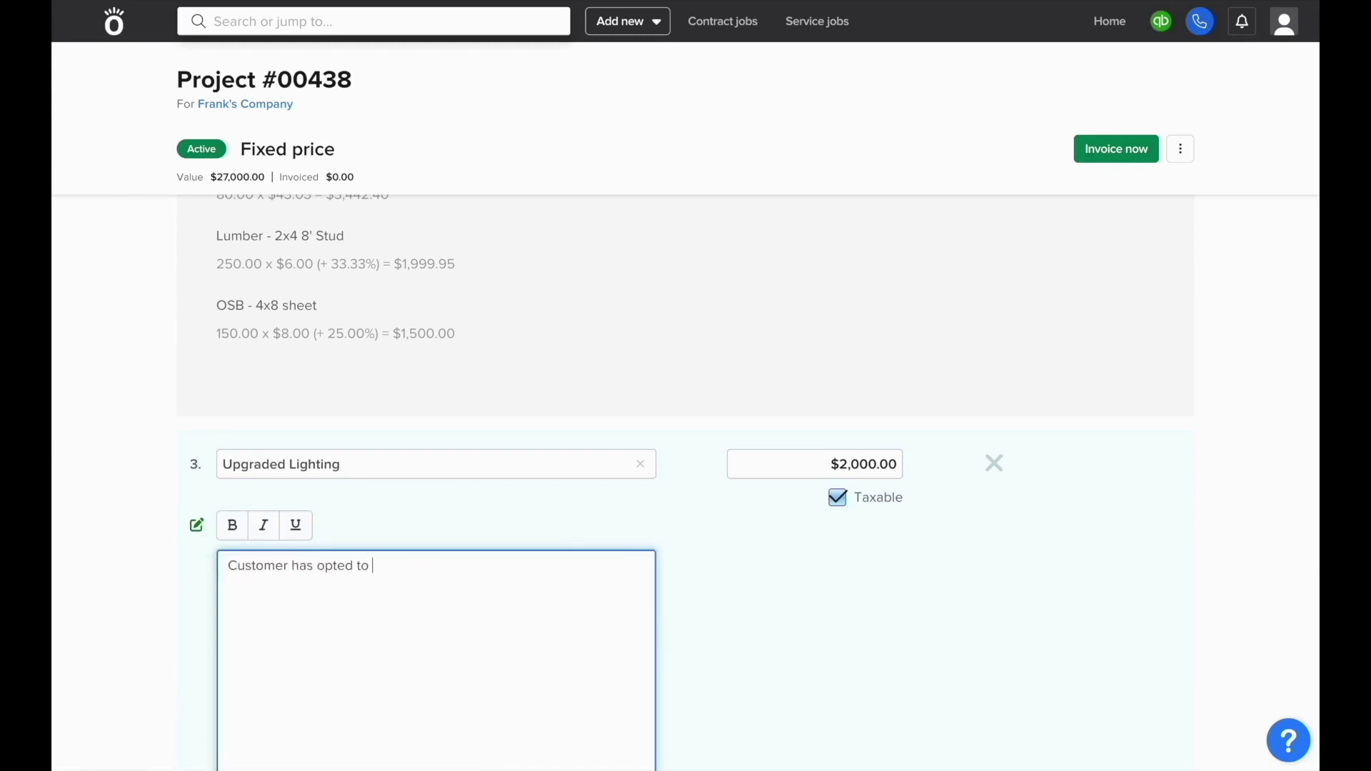
{"action": "type", "text": " upgrade toa highe"}
{"action": "key", "text": "BackSpace"}
{"action": "key", "text": "BackSpace"}
{"action": "key", "text": "BackSpace"}
{"action": "key", "text": "BackSpace"}
{"action": "key", "text": "BackSpace"}
{"action": "key", "text": "BackSpace"}
{"action": "key", "text": "BackSpace"}
{"action": "type", "text": "a higher price"}
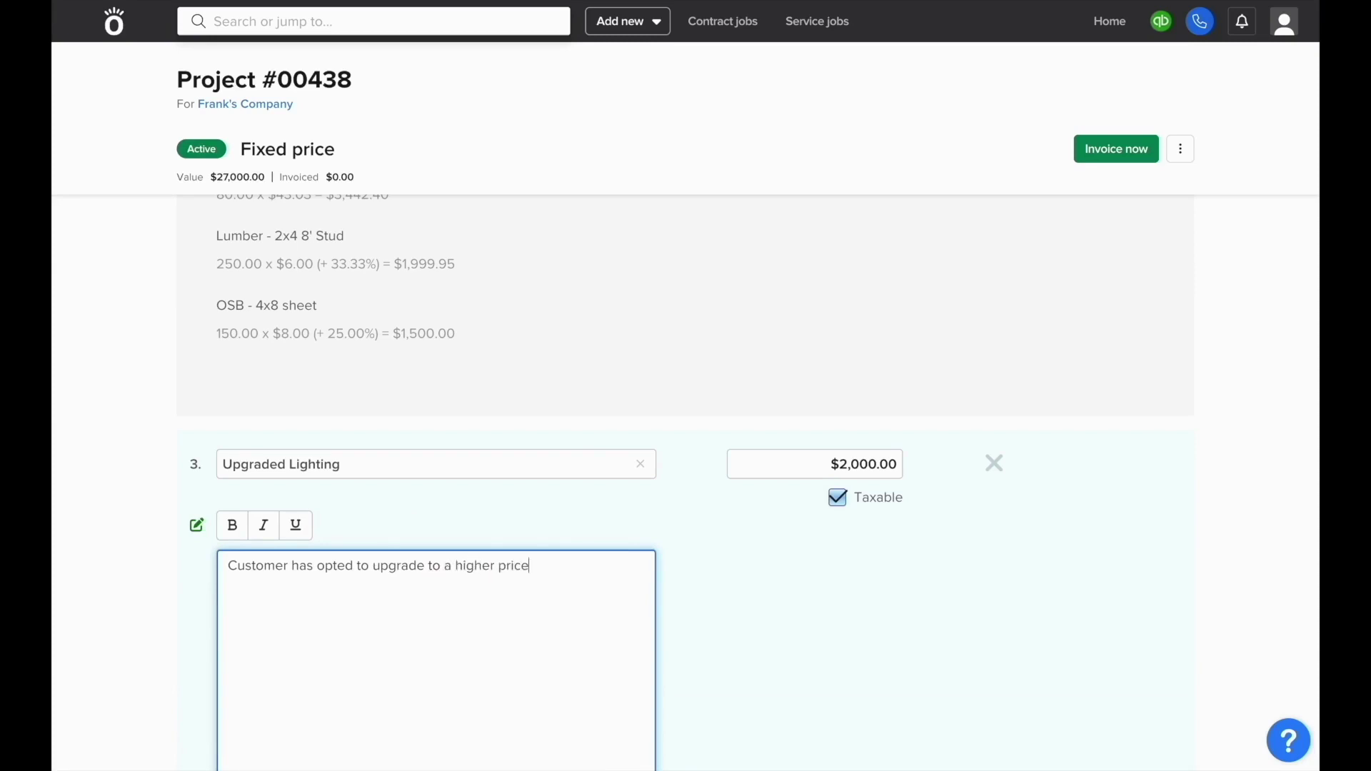
{"action": "type", "text": "d lighting "}
{"action": "type", "text": "d lighting package"}
{"action": "scroll", "coordinate": [686, 483], "scroll_direction": "down", "scroll_amount": 3}
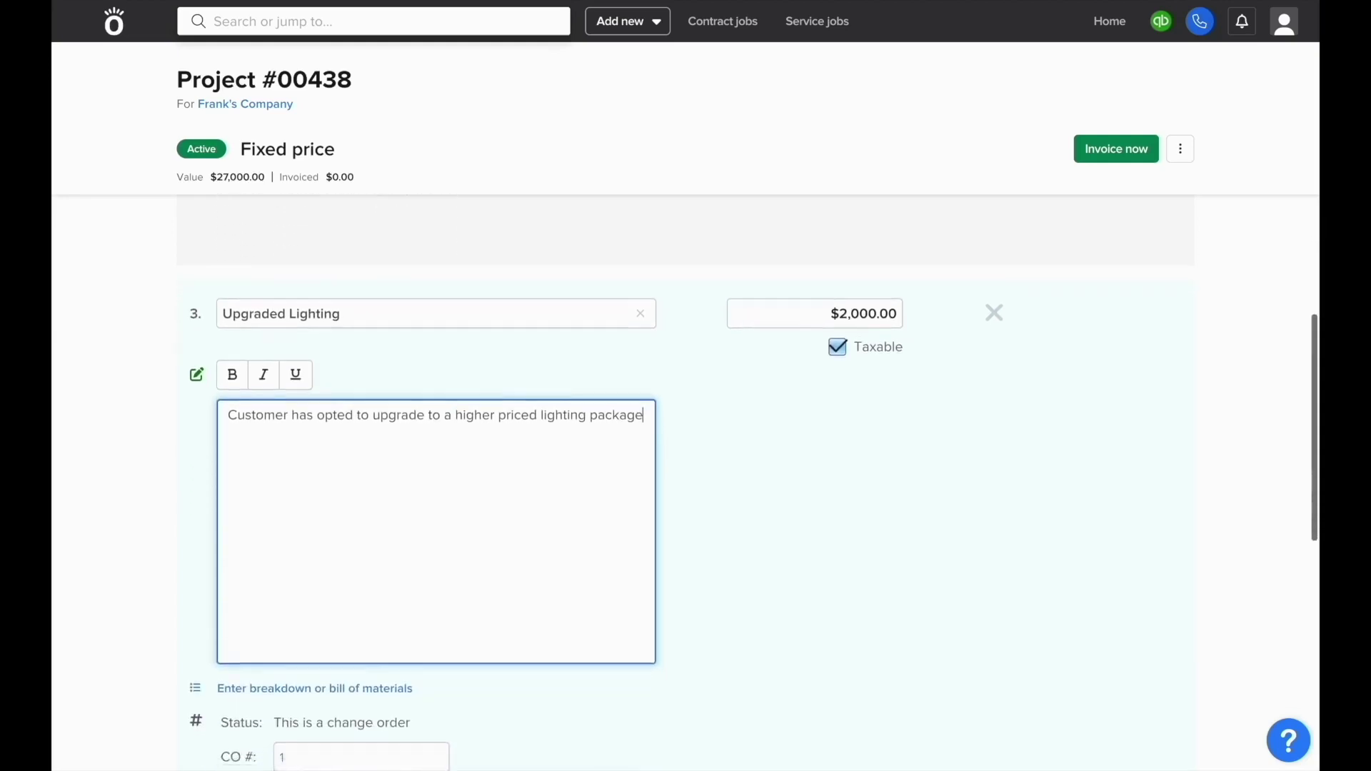
Step: Add a breakdown materials line 'Lighting Package': quantity 1 at $1,000 with 50% markup
{"action": "left_click", "coordinate": [397, 635]}
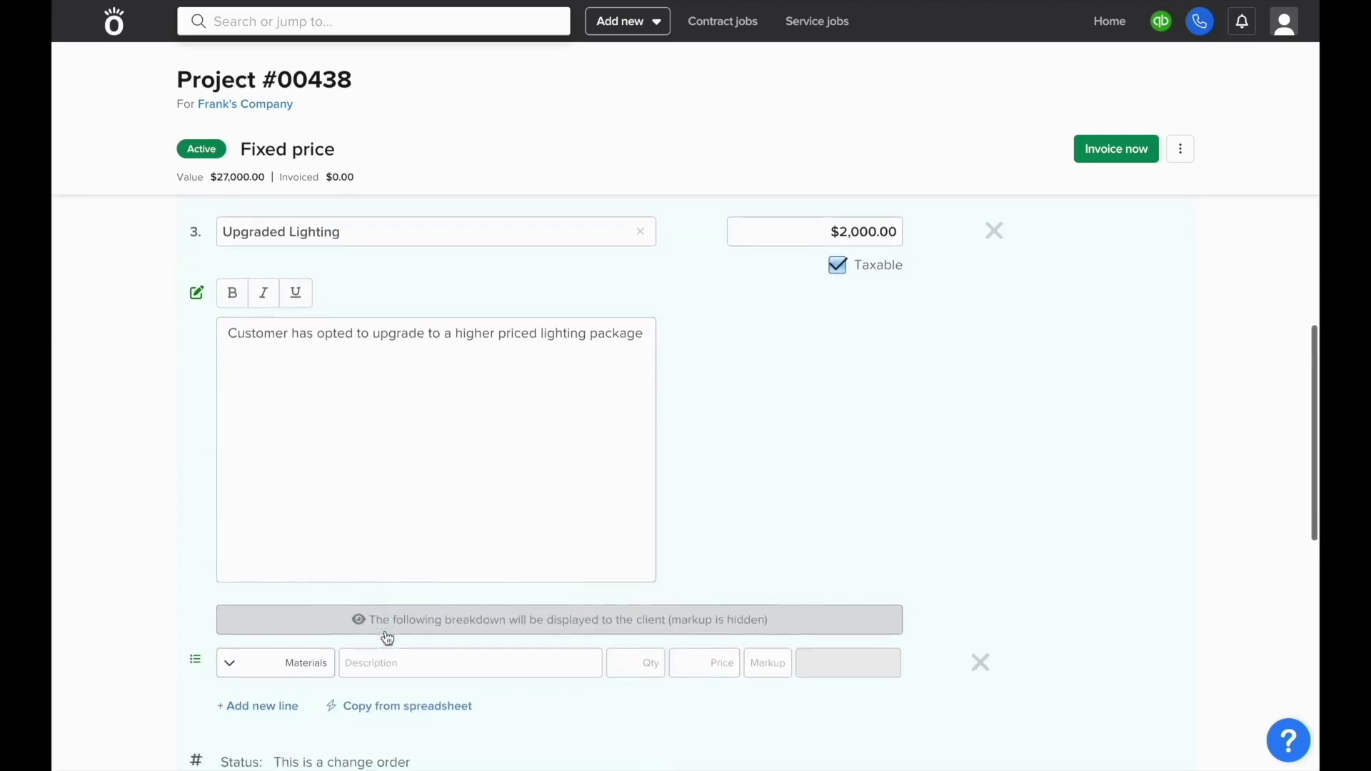
{"action": "scroll", "coordinate": [387, 638], "scroll_direction": "down", "scroll_amount": 1}
{"action": "left_click", "coordinate": [383, 609]}
{"action": "type", "text": "Lig"}
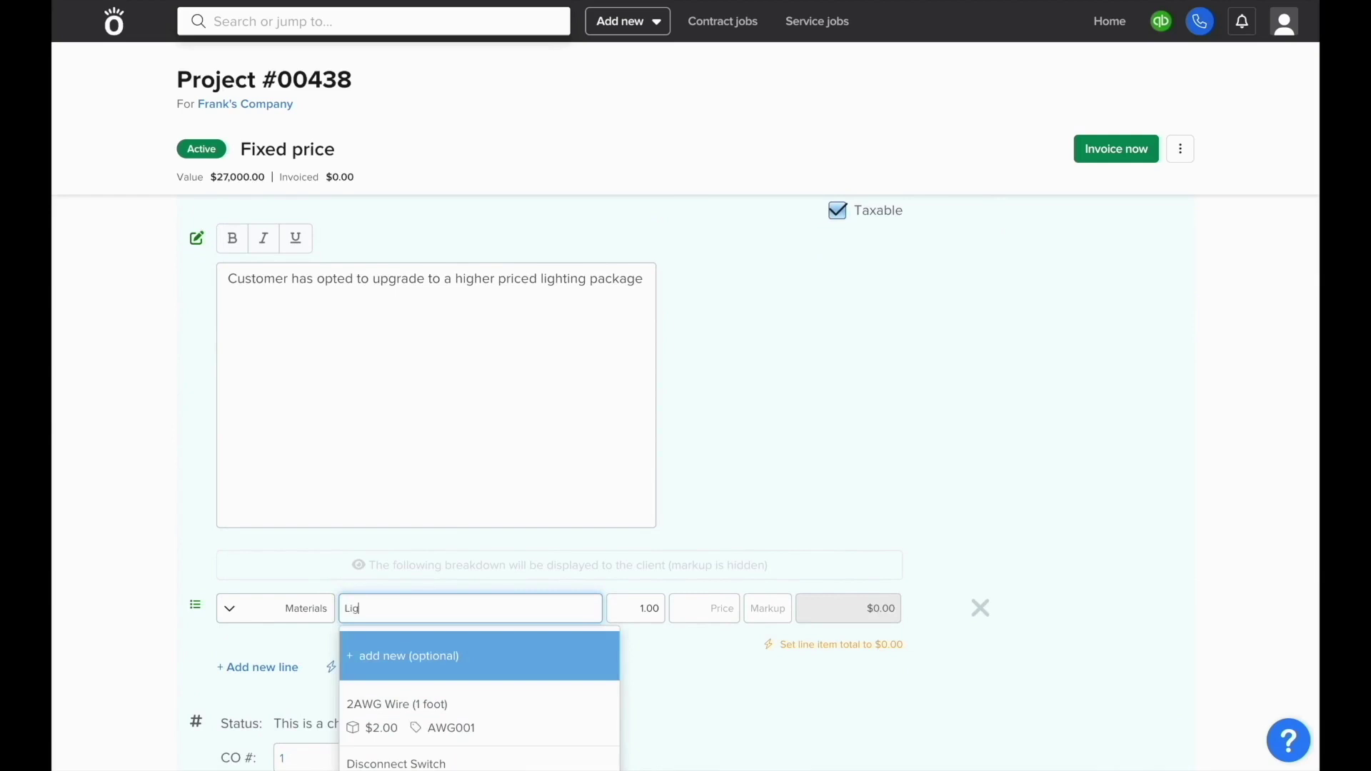
{"action": "type", "text": "hting Package"}
{"action": "key", "text": "Tab"}
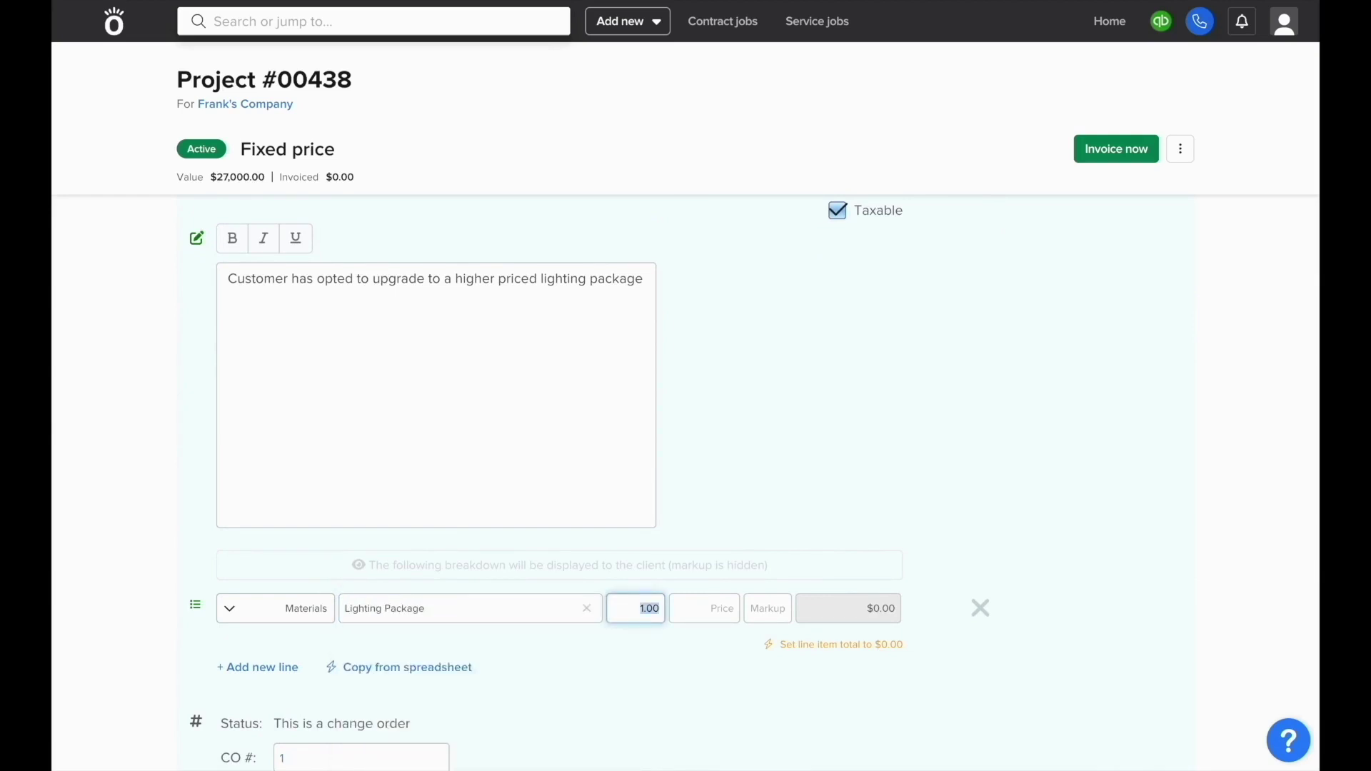
{"action": "key", "text": "Tab"}
{"action": "type", "text": "1000"}
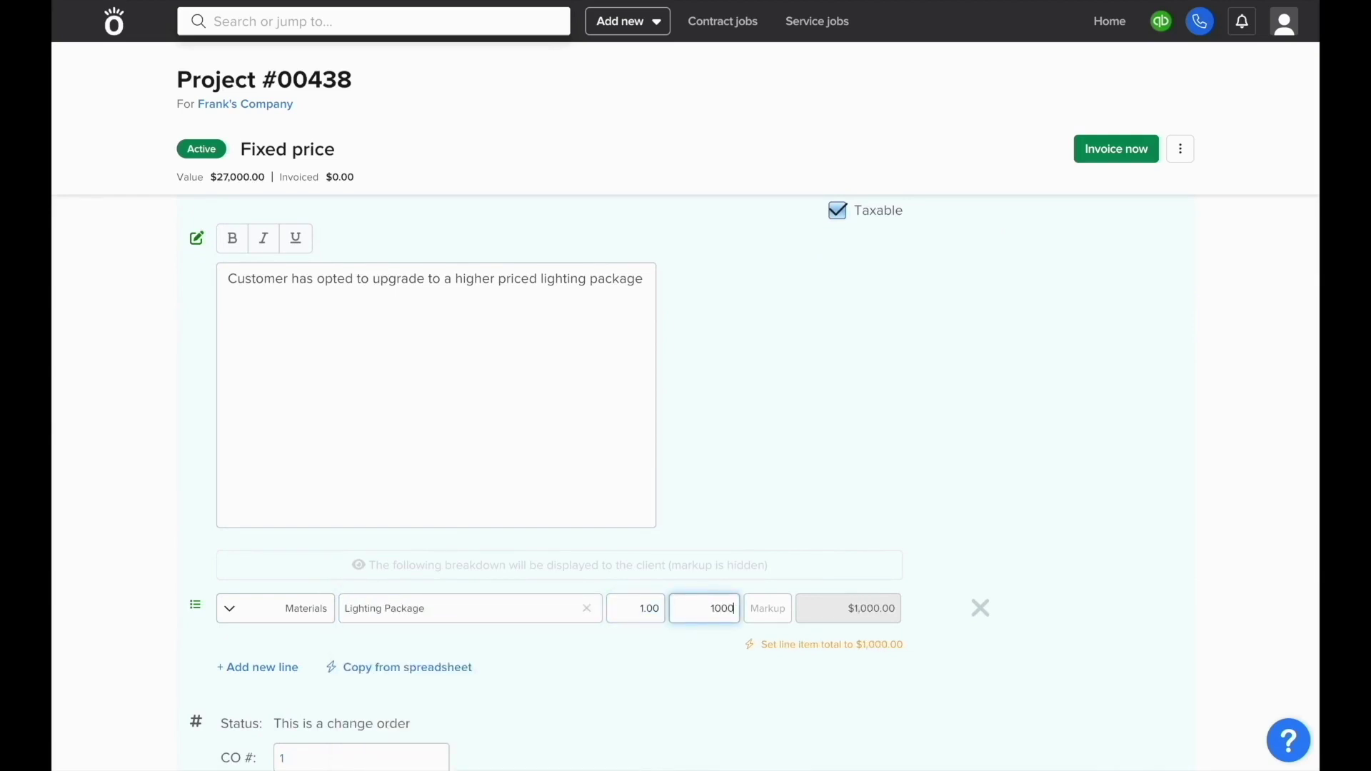
{"action": "key", "text": "Tab"}
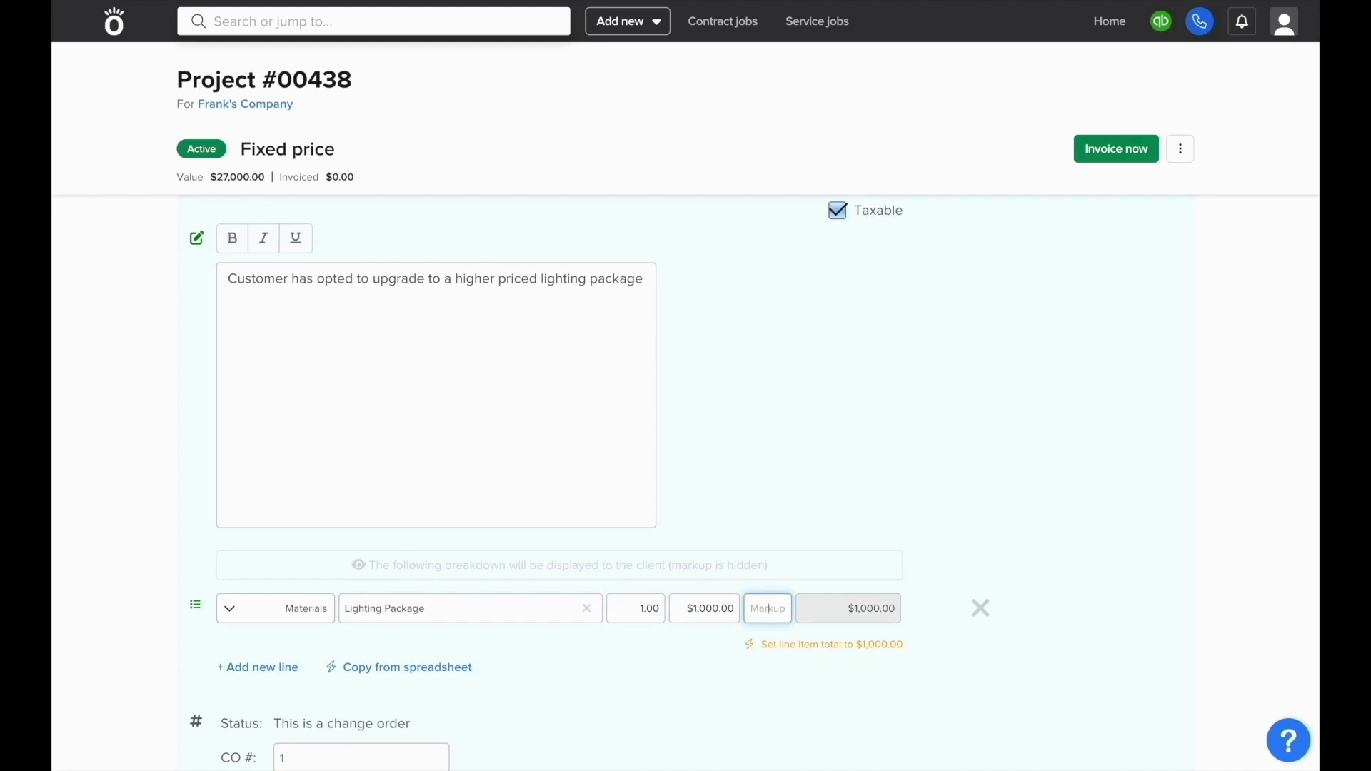
{"action": "type", "text": "50"}
Step: Add a Labor line 'Tradesman', 8 × $50 at 50% markup, and apply the $2,100.00 total
{"action": "left_click", "coordinate": [257, 667]}
{"action": "left_click", "coordinate": [275, 651]}
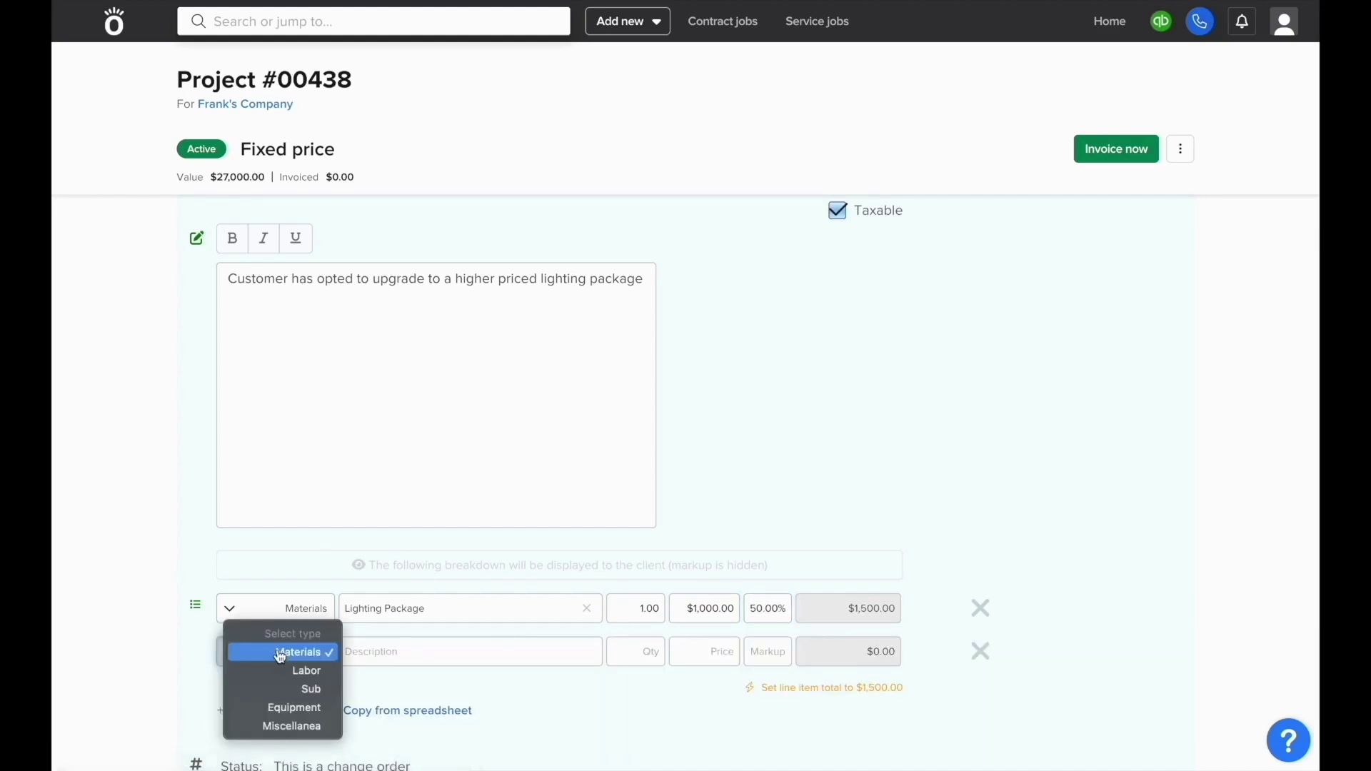
{"action": "left_click", "coordinate": [315, 671]}
{"action": "left_click", "coordinate": [360, 654]}
{"action": "type", "text": "Tradesman"}
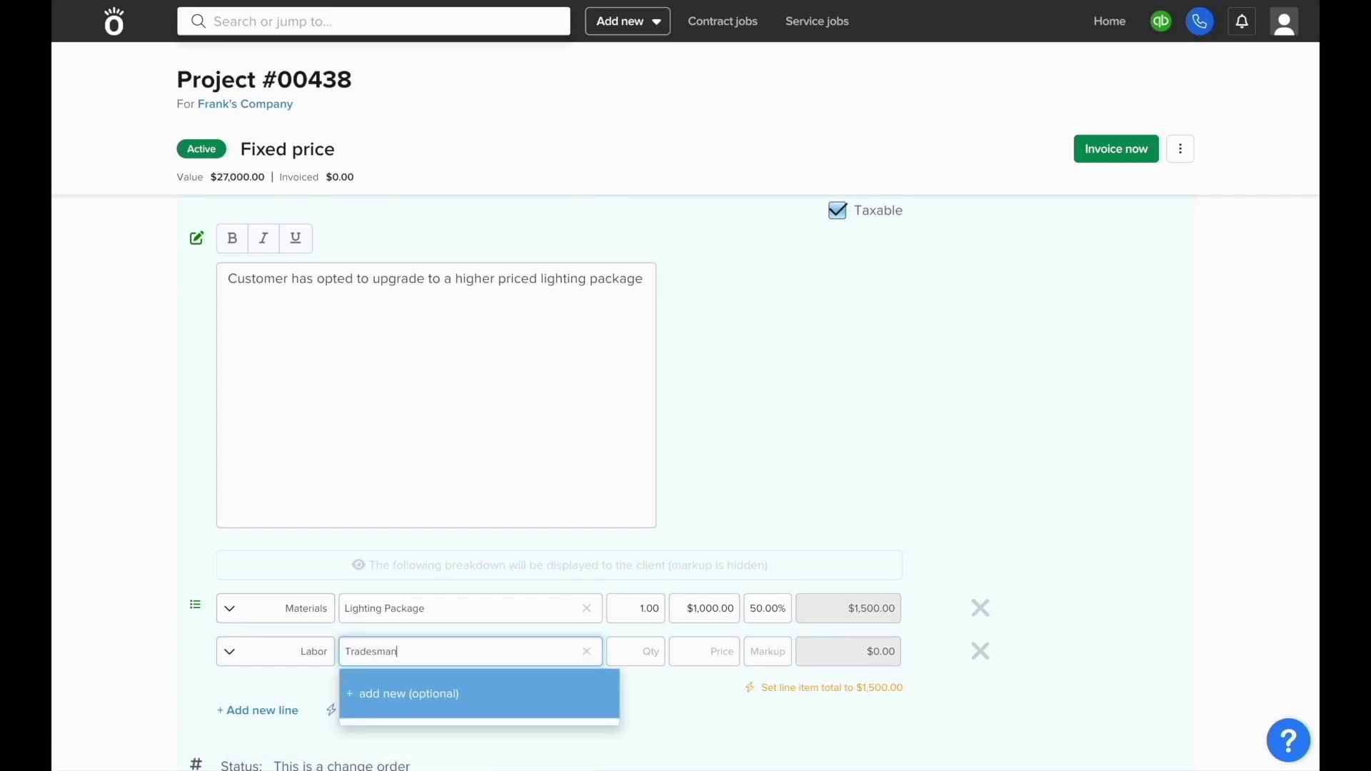
{"action": "key", "text": "Tab"}
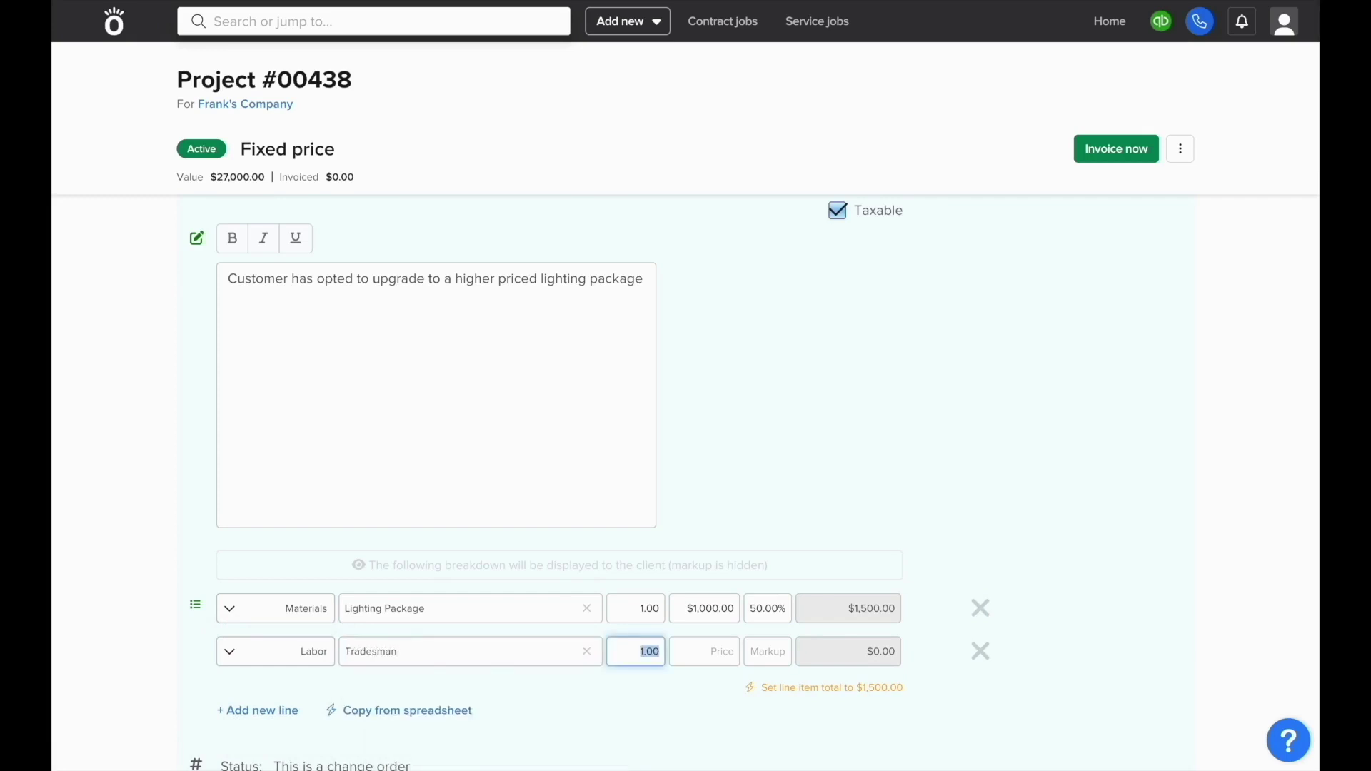
{"action": "type", "text": "8"}
{"action": "key", "text": "Tab"}
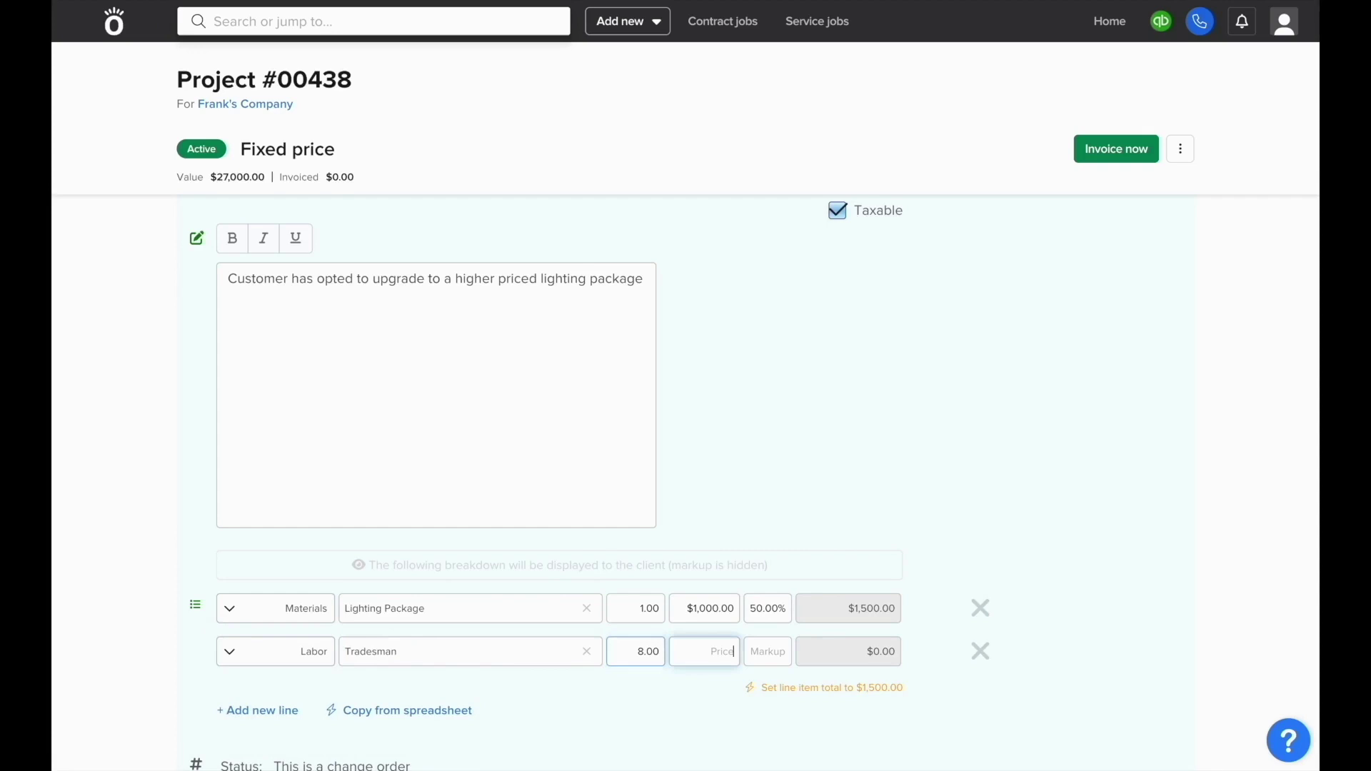
{"action": "type", "text": "50"}
{"action": "key", "text": "Tab"}
{"action": "type", "text": "50"}
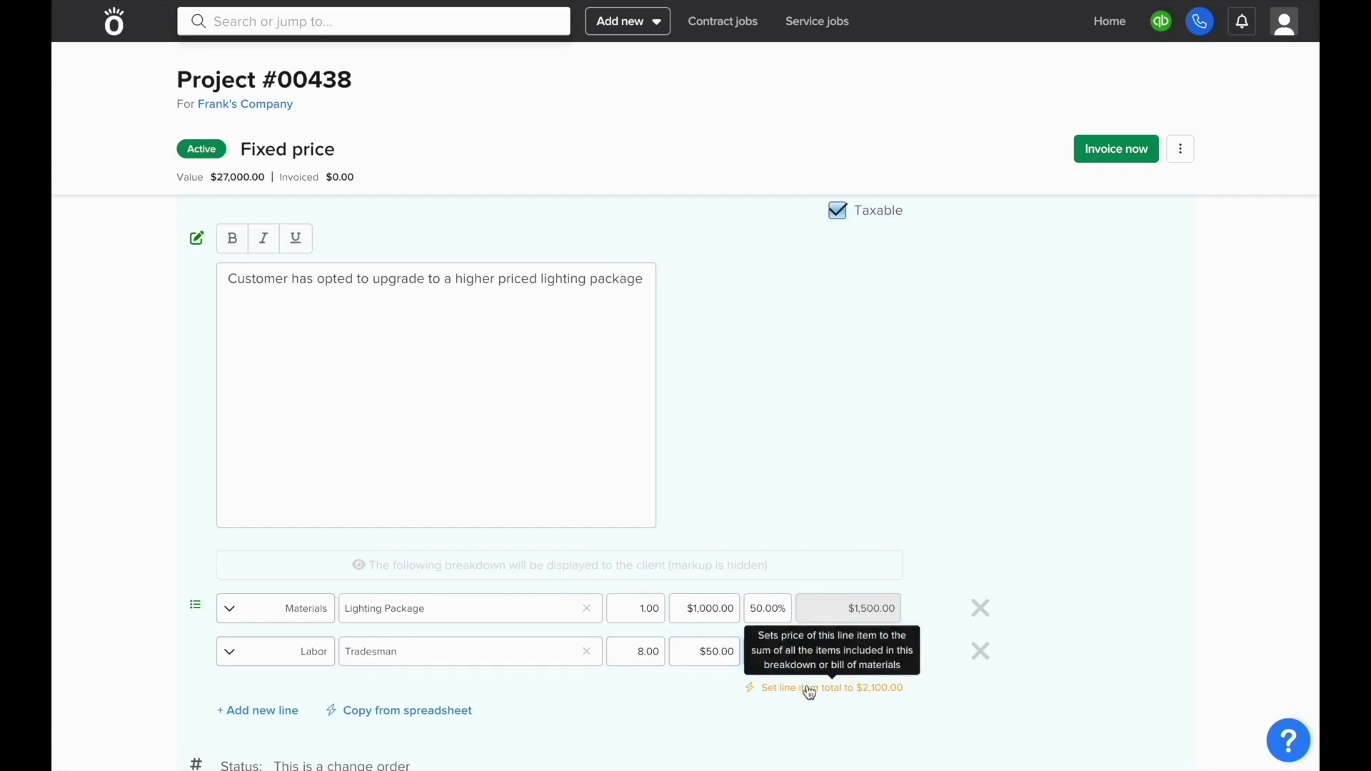
{"action": "left_click", "coordinate": [779, 686]}
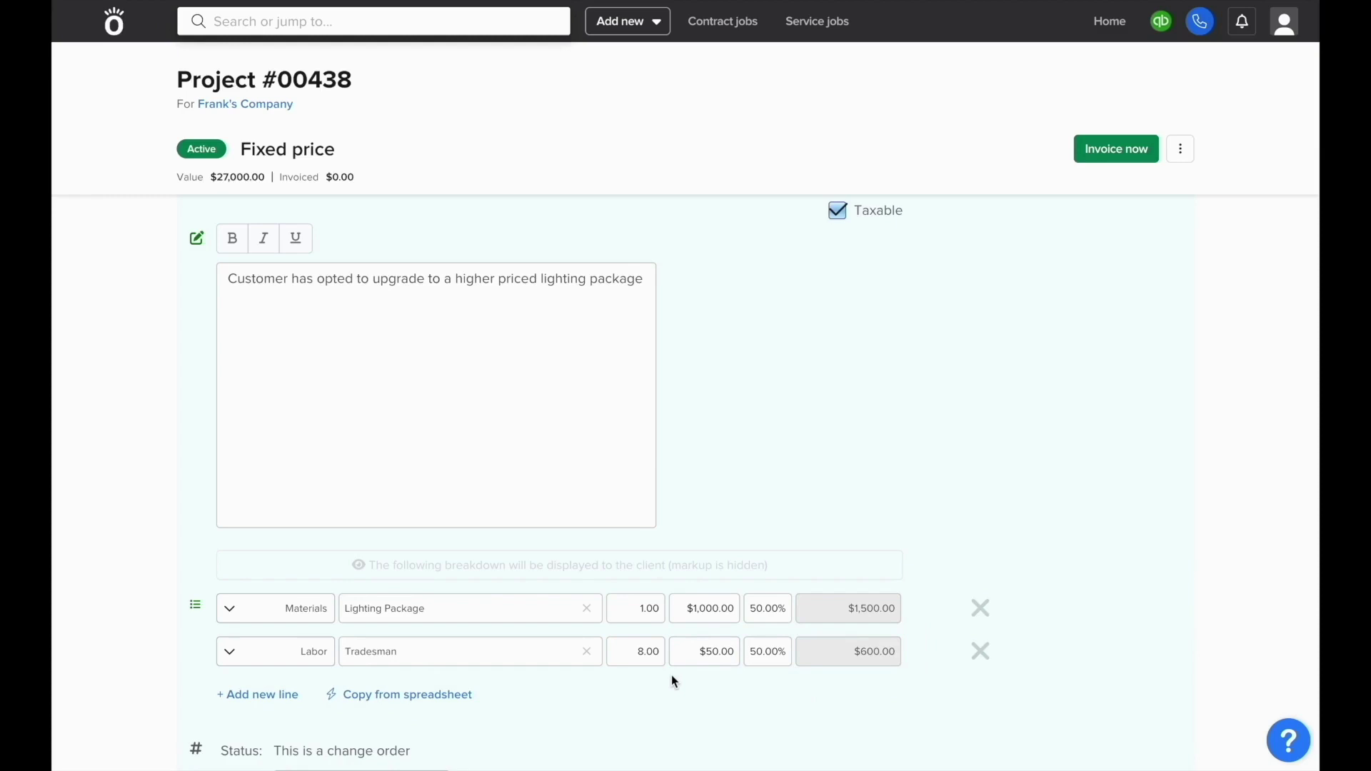
{"action": "scroll", "coordinate": [672, 680], "scroll_direction": "down", "scroll_amount": 2}
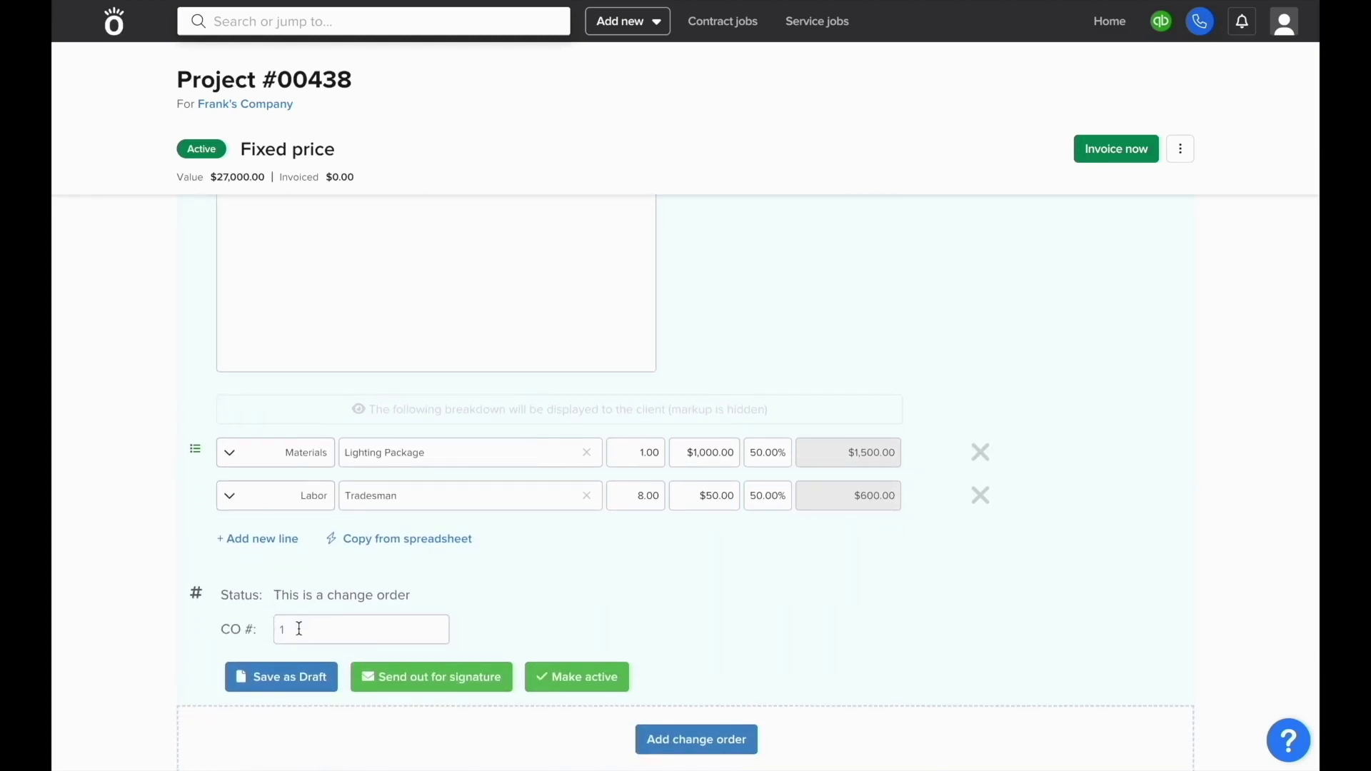
Step: Save change order 1 as a draft and review its $2,286.38 signature-request PDF preview
{"action": "left_click", "coordinate": [291, 677]}
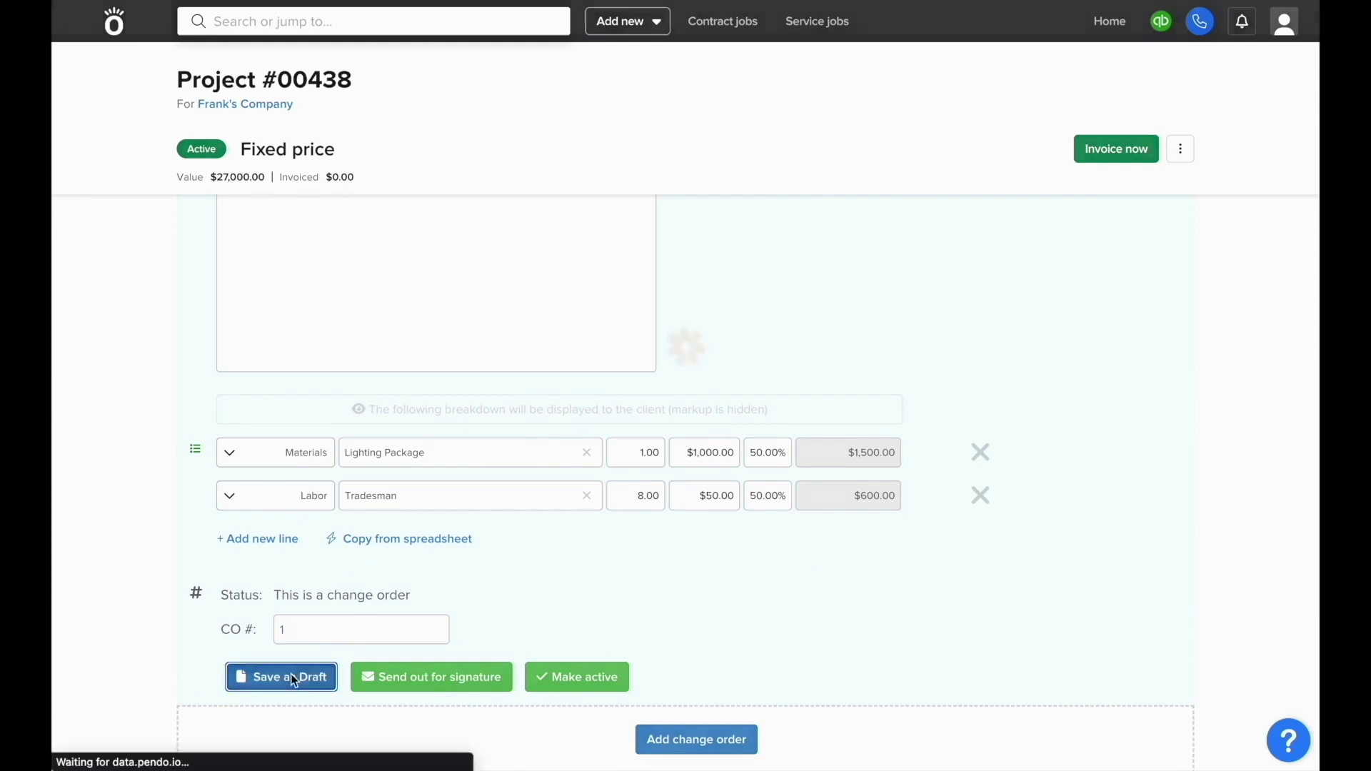
{"action": "left_click", "coordinate": [426, 675]}
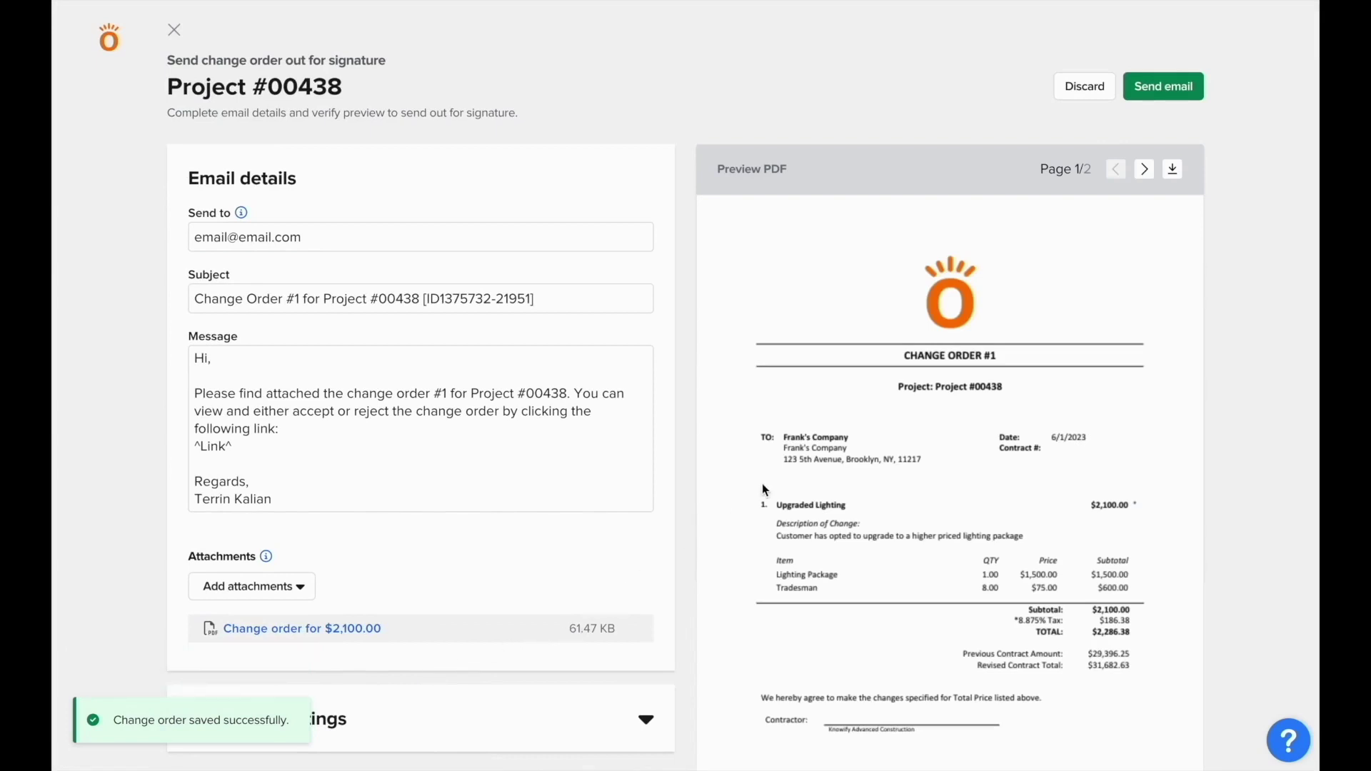
{"action": "scroll", "coordinate": [762, 484], "scroll_direction": "down", "scroll_amount": 2}
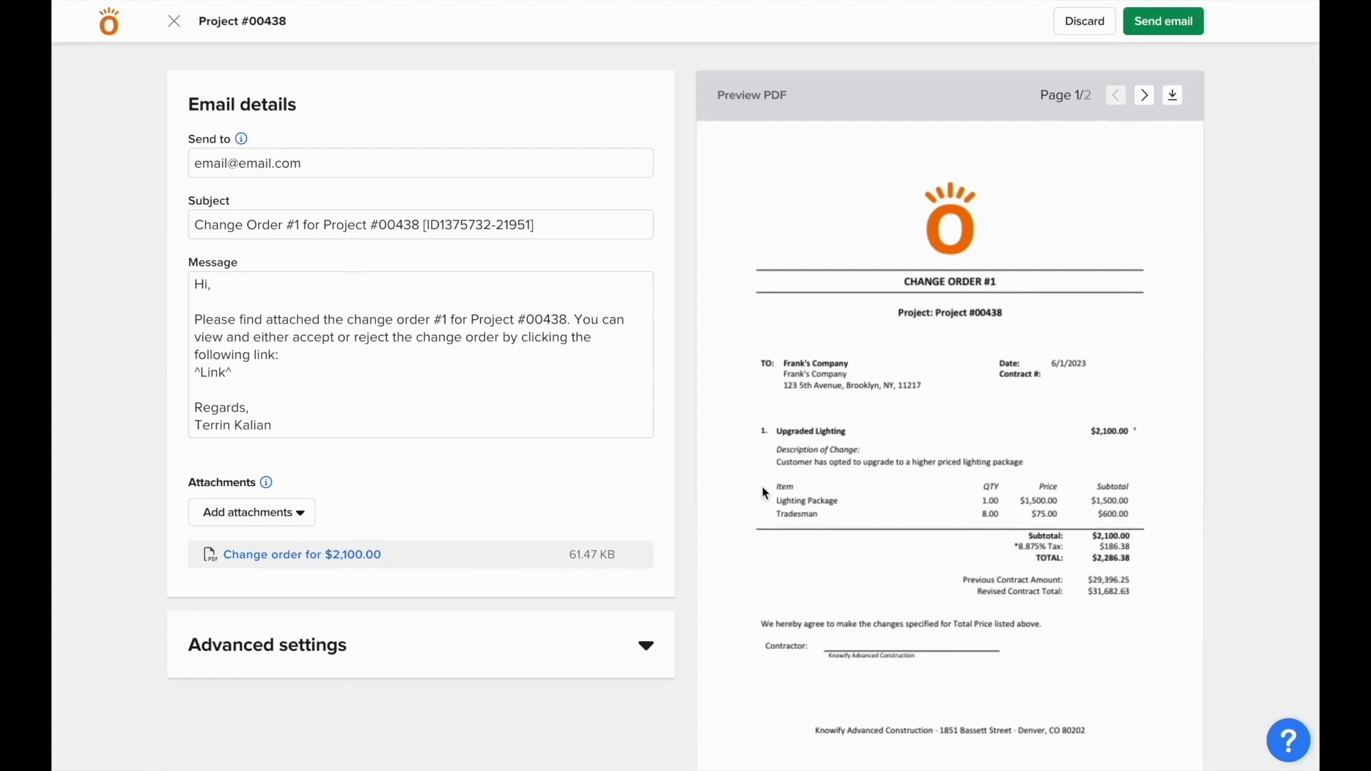
Step: Discard the signature email, approve change order 1, and start a new project invoice
{"action": "left_click", "coordinate": [1072, 27]}
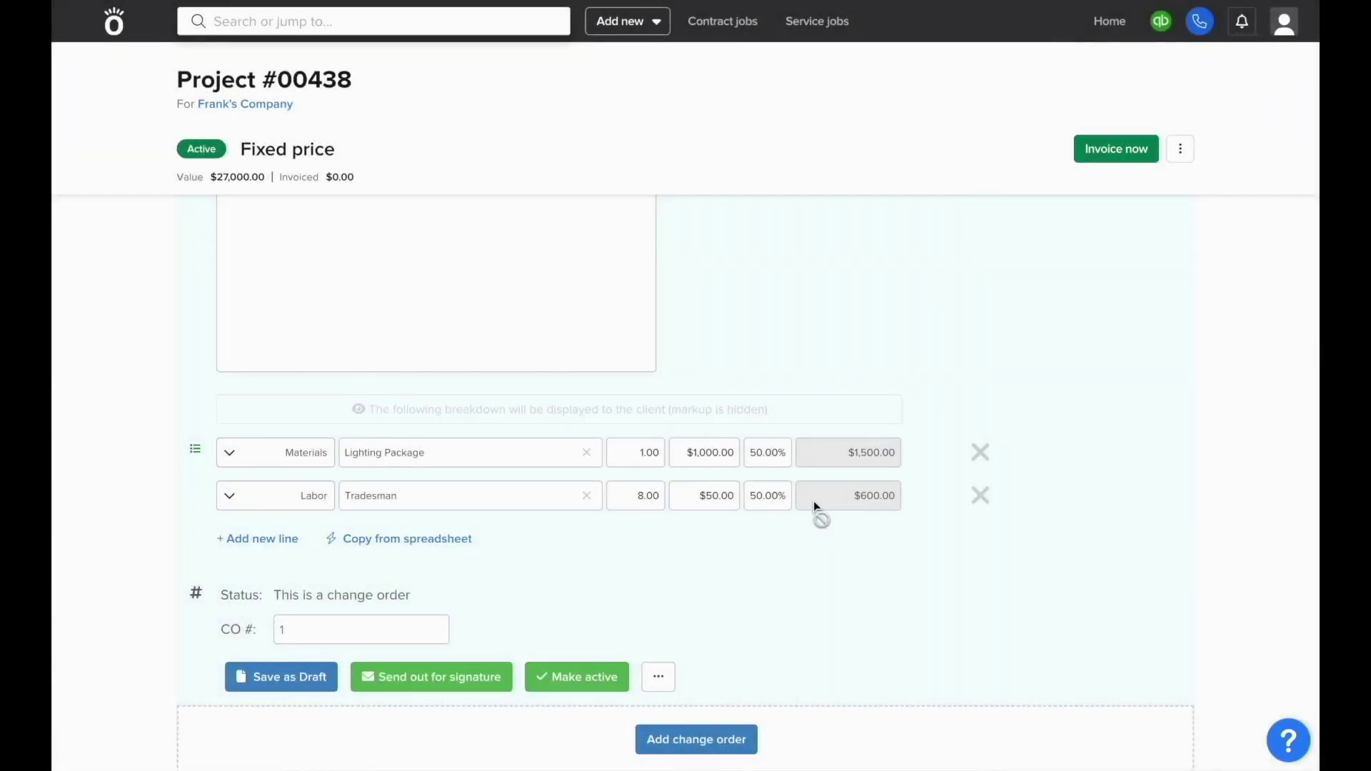
{"action": "left_click", "coordinate": [599, 685]}
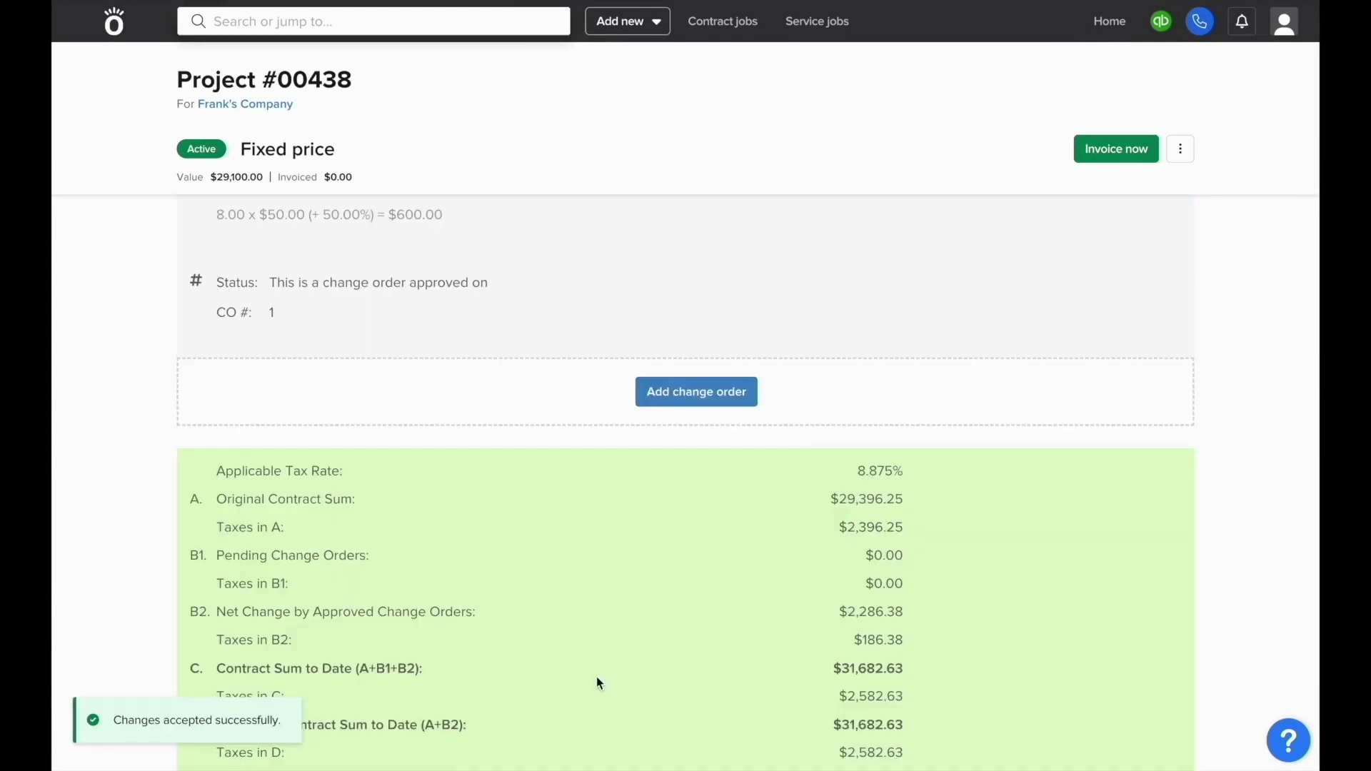
{"action": "left_click", "coordinate": [1132, 150]}
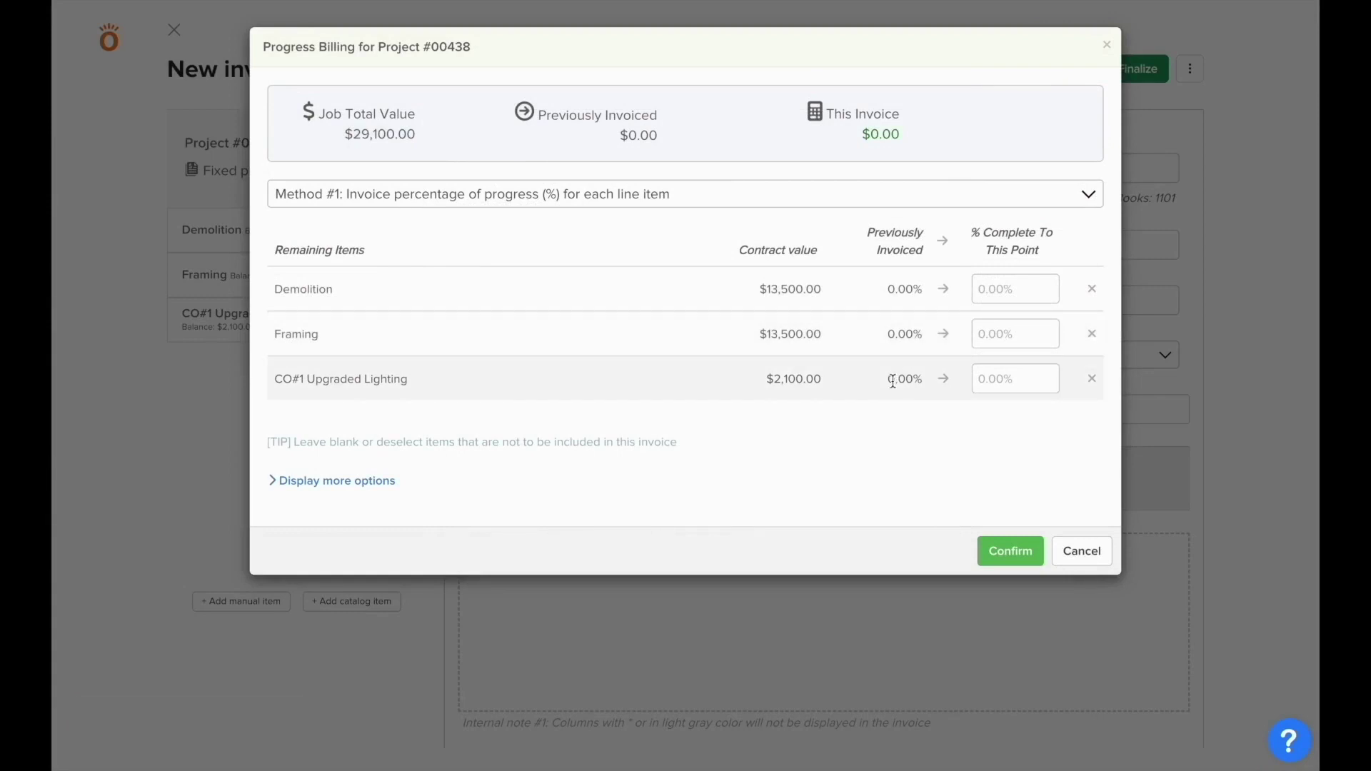
Step: Bill CO#1 Upgraded Lighting at 50% complete, making a $1,050.00 invoice line
{"action": "left_click", "coordinate": [943, 379]}
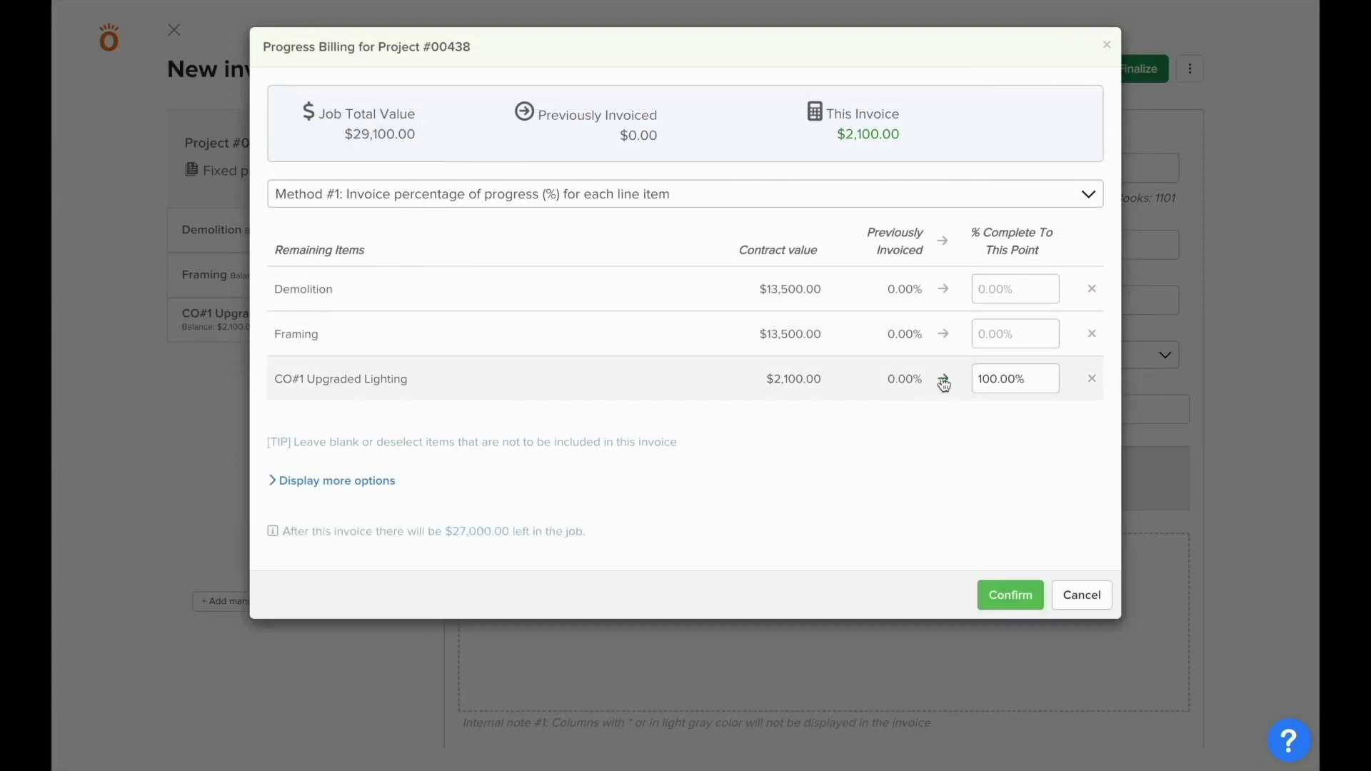
{"action": "double_click", "coordinate": [981, 381]}
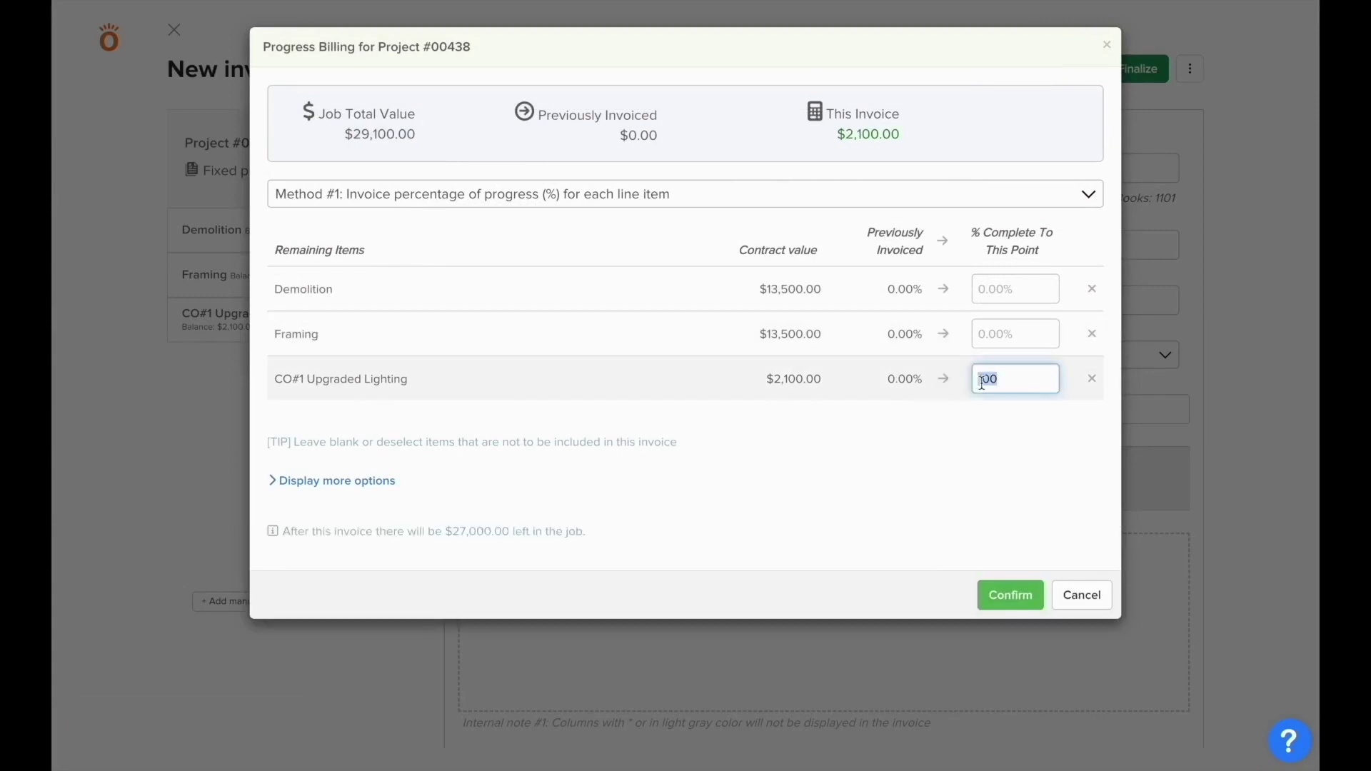
{"action": "type", "text": "50"}
{"action": "left_click", "coordinate": [980, 434]}
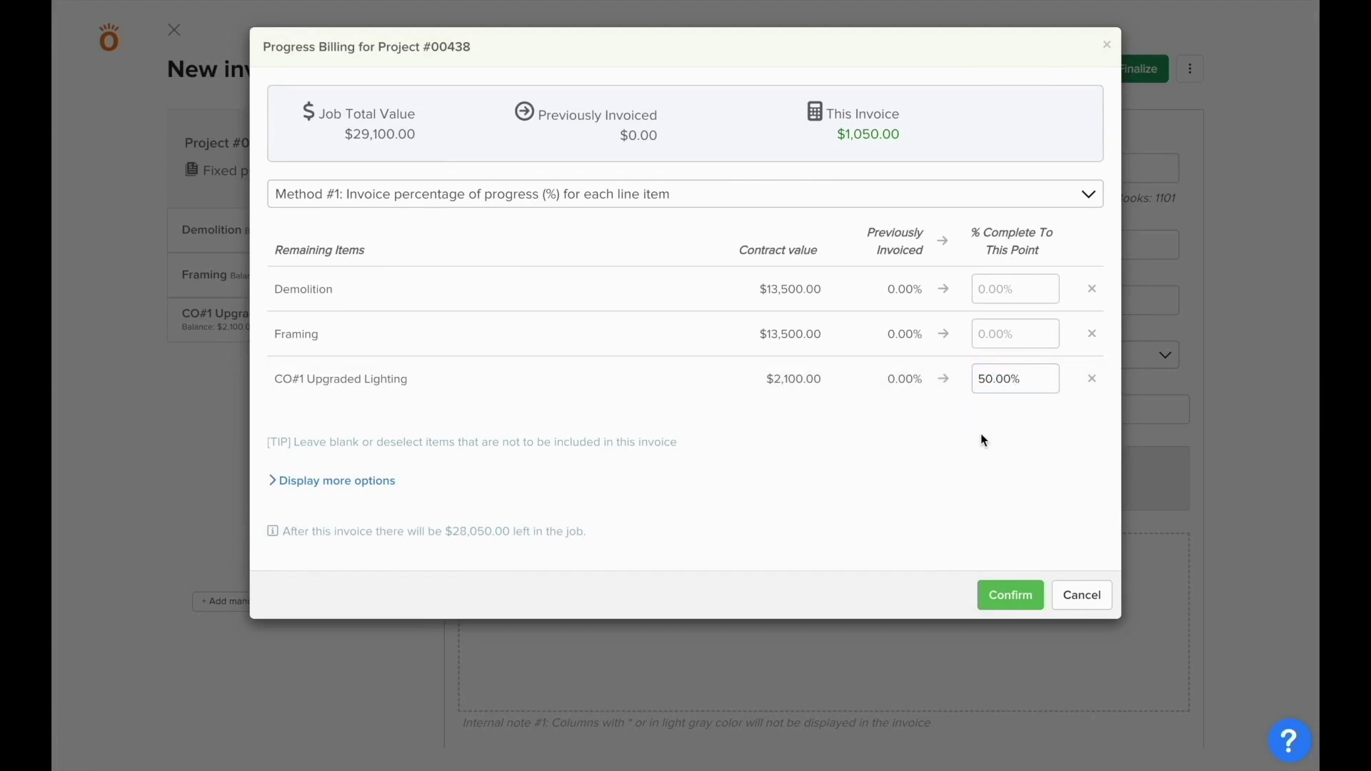
Step: Finalize the $1,143.19 invoice and return to the bottom of Project #00438's page
{"action": "left_click", "coordinate": [1010, 595]}
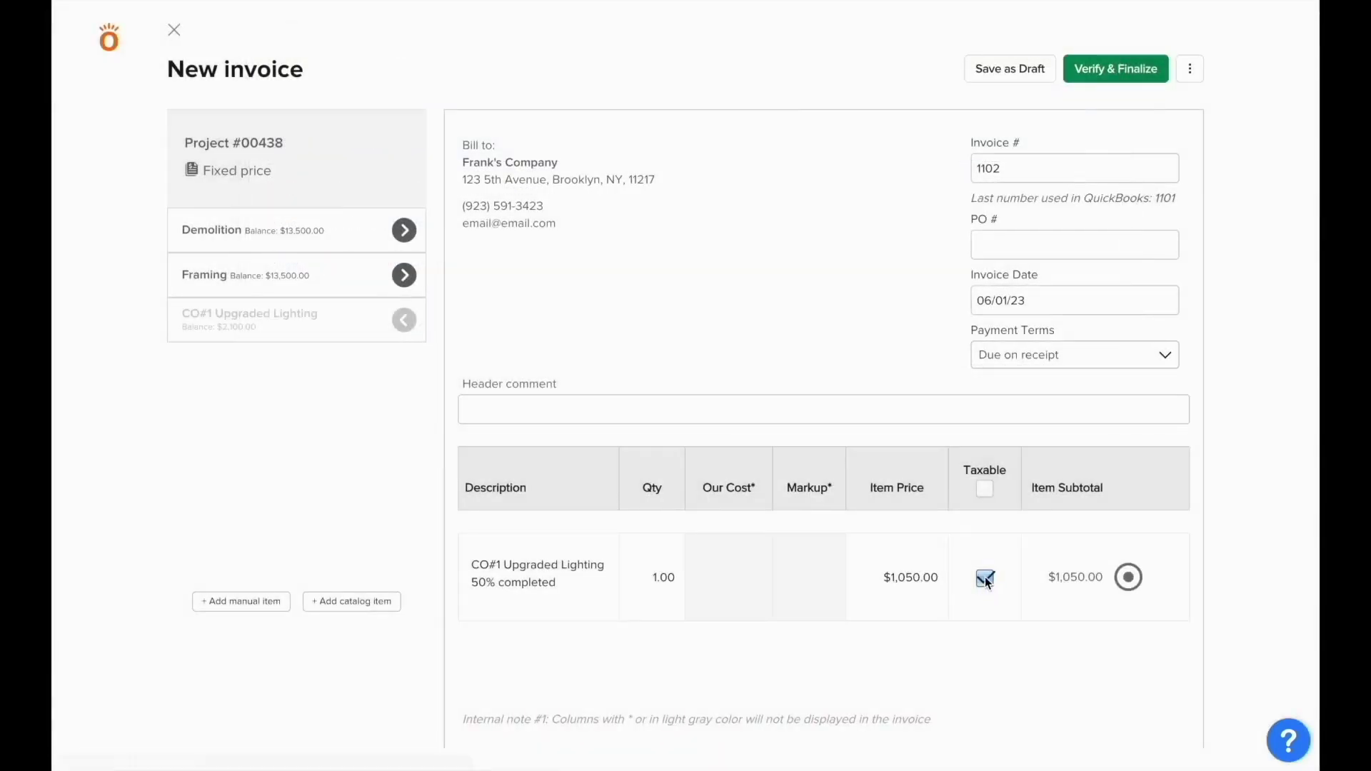
{"action": "left_click", "coordinate": [1089, 84]}
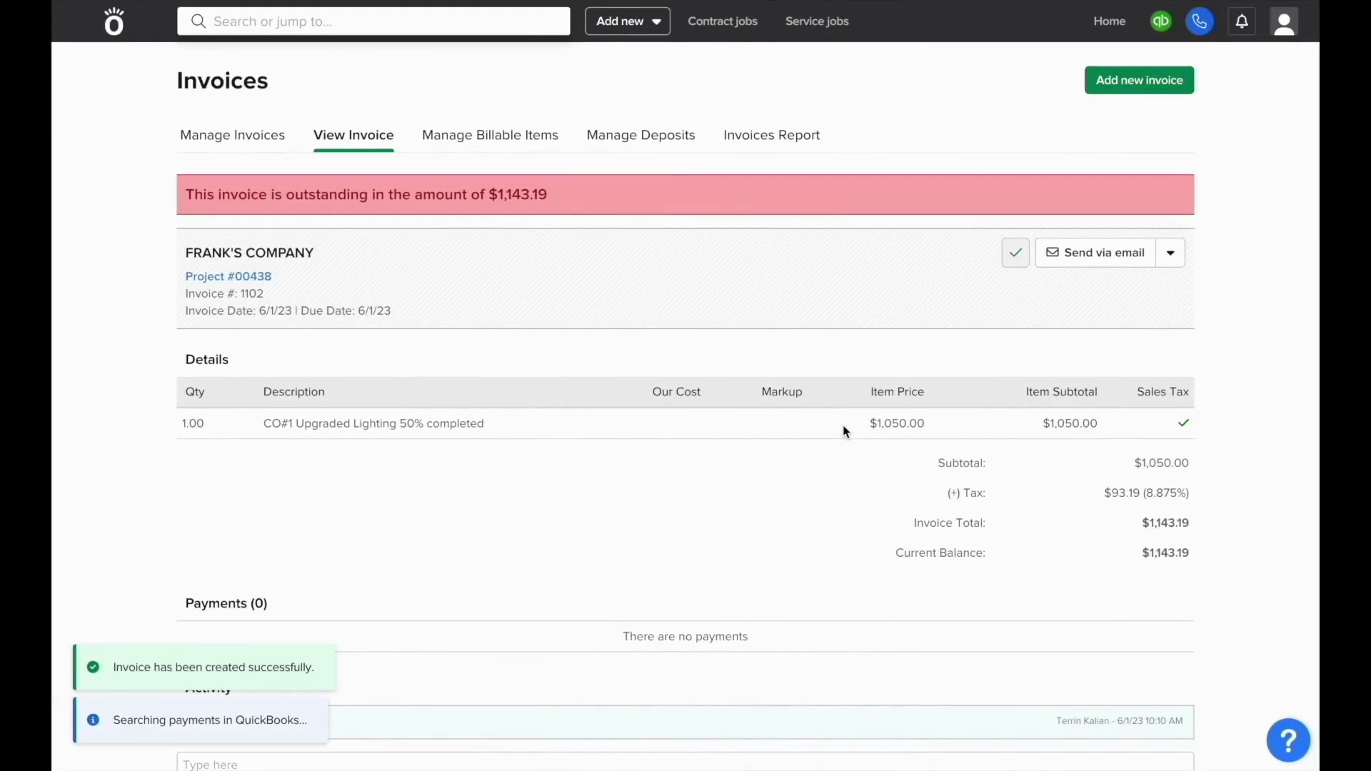
{"action": "left_click", "coordinate": [256, 277]}
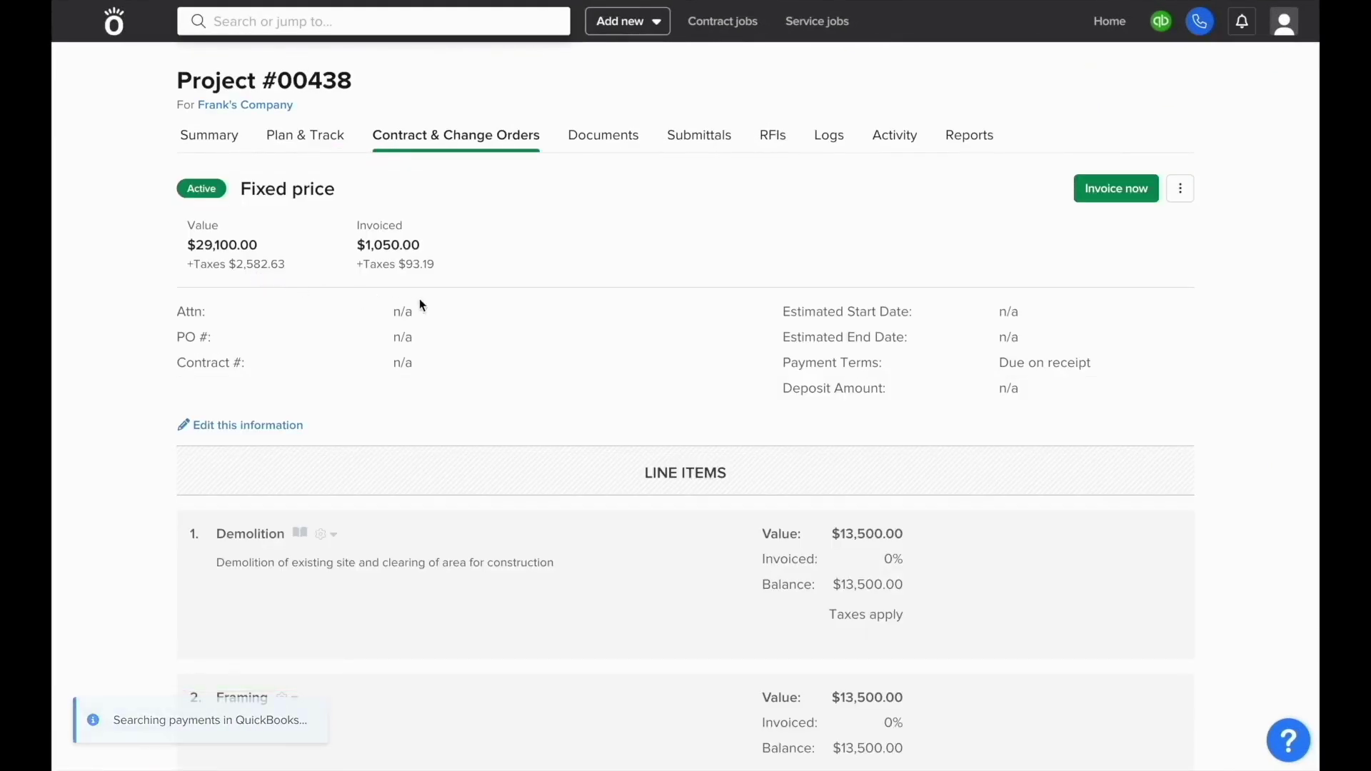
{"action": "scroll", "coordinate": [477, 308], "scroll_direction": "down", "scroll_amount": 12}
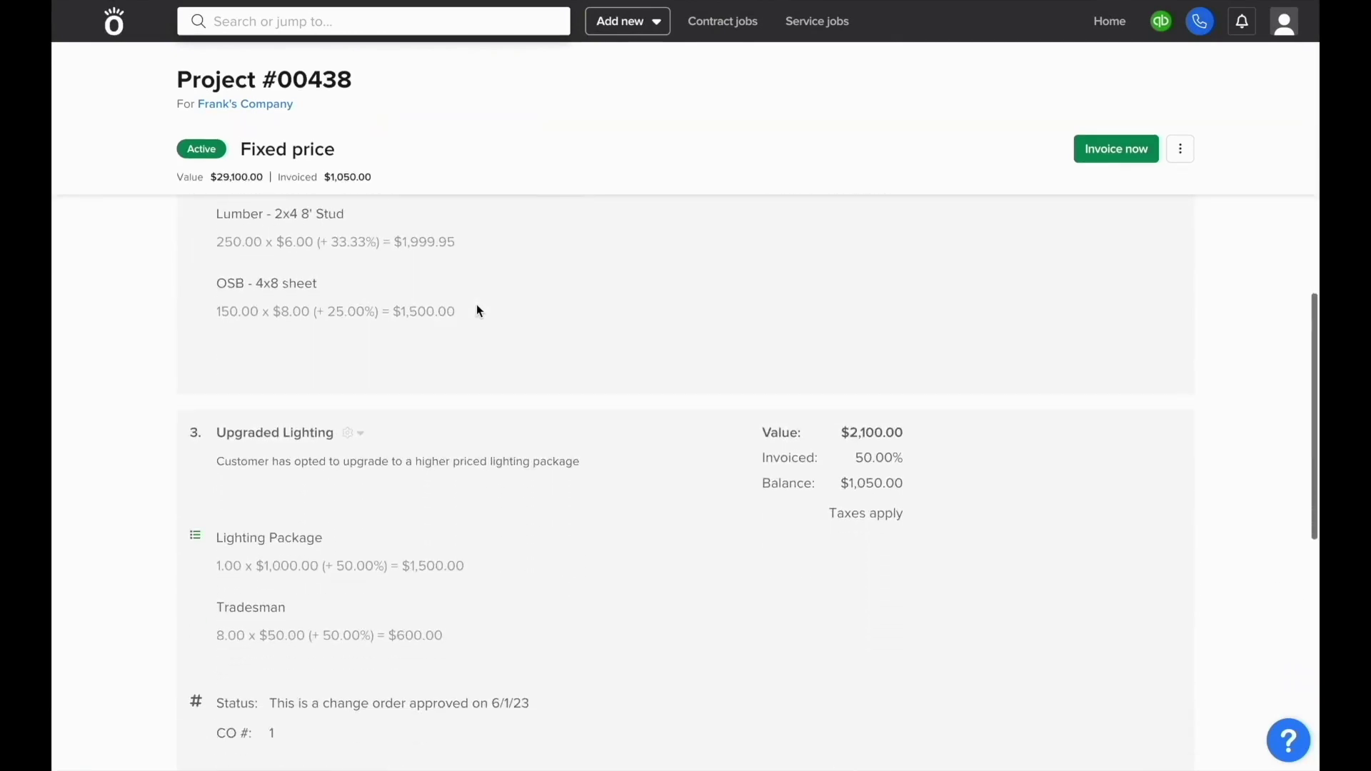
{"action": "scroll", "coordinate": [477, 308], "scroll_direction": "down", "scroll_amount": 3}
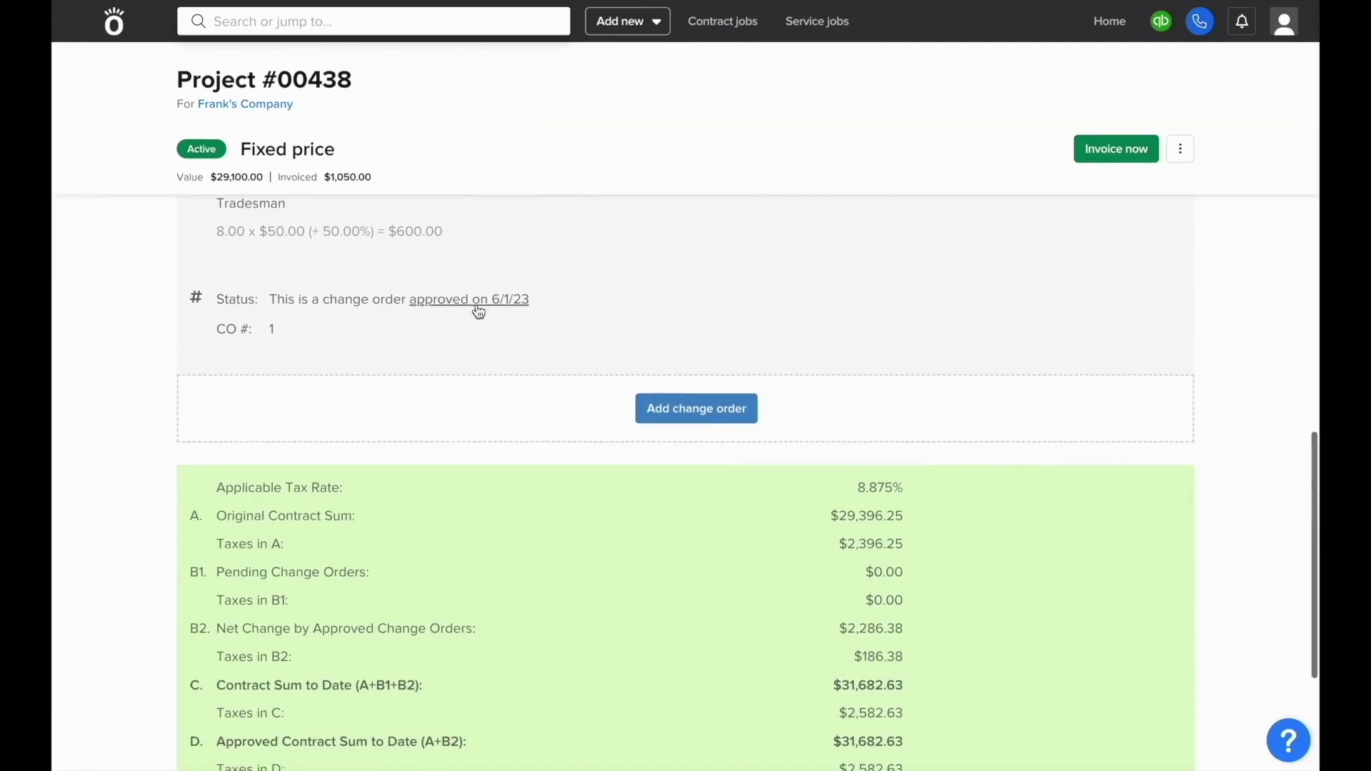
Step: Add change order 2 as item 4: Upgraded Cabinets at $2,000.00
{"action": "left_click", "coordinate": [675, 400]}
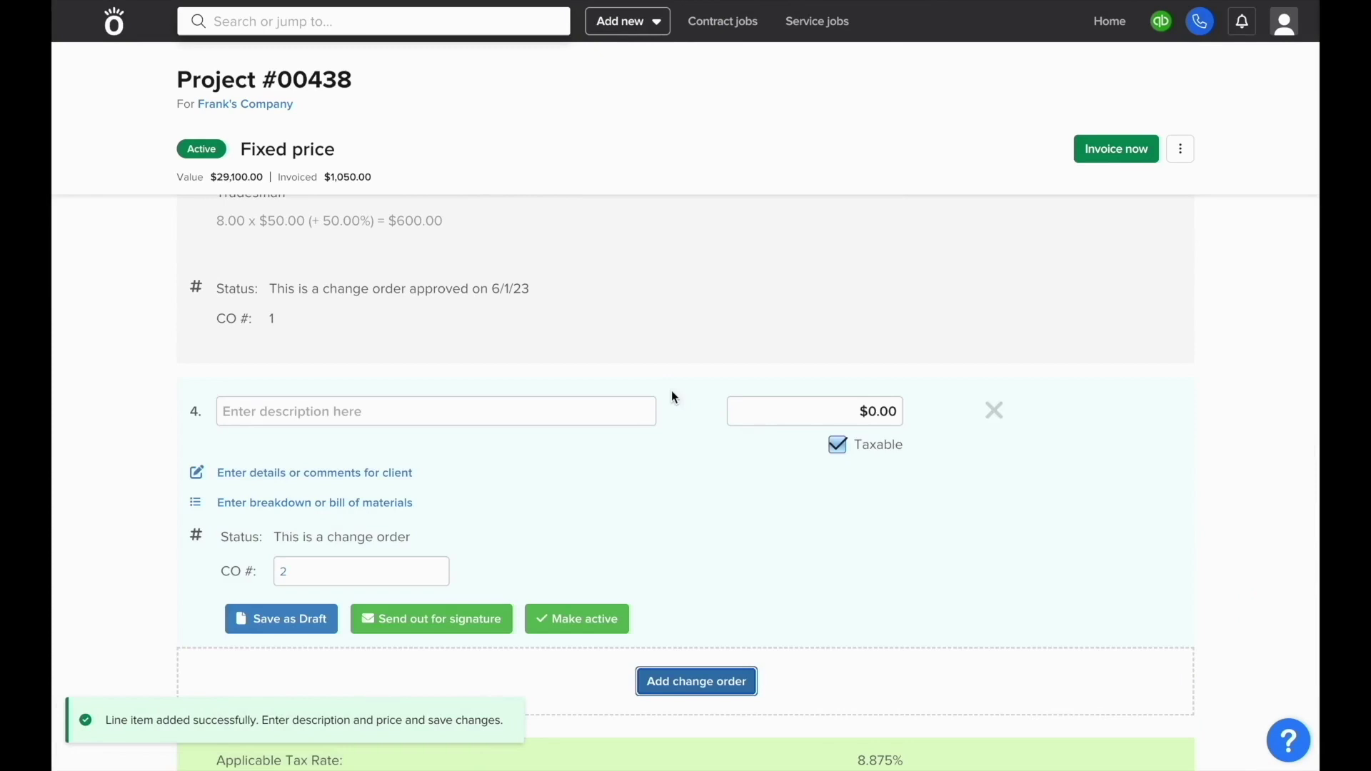
{"action": "left_click", "coordinate": [633, 417]}
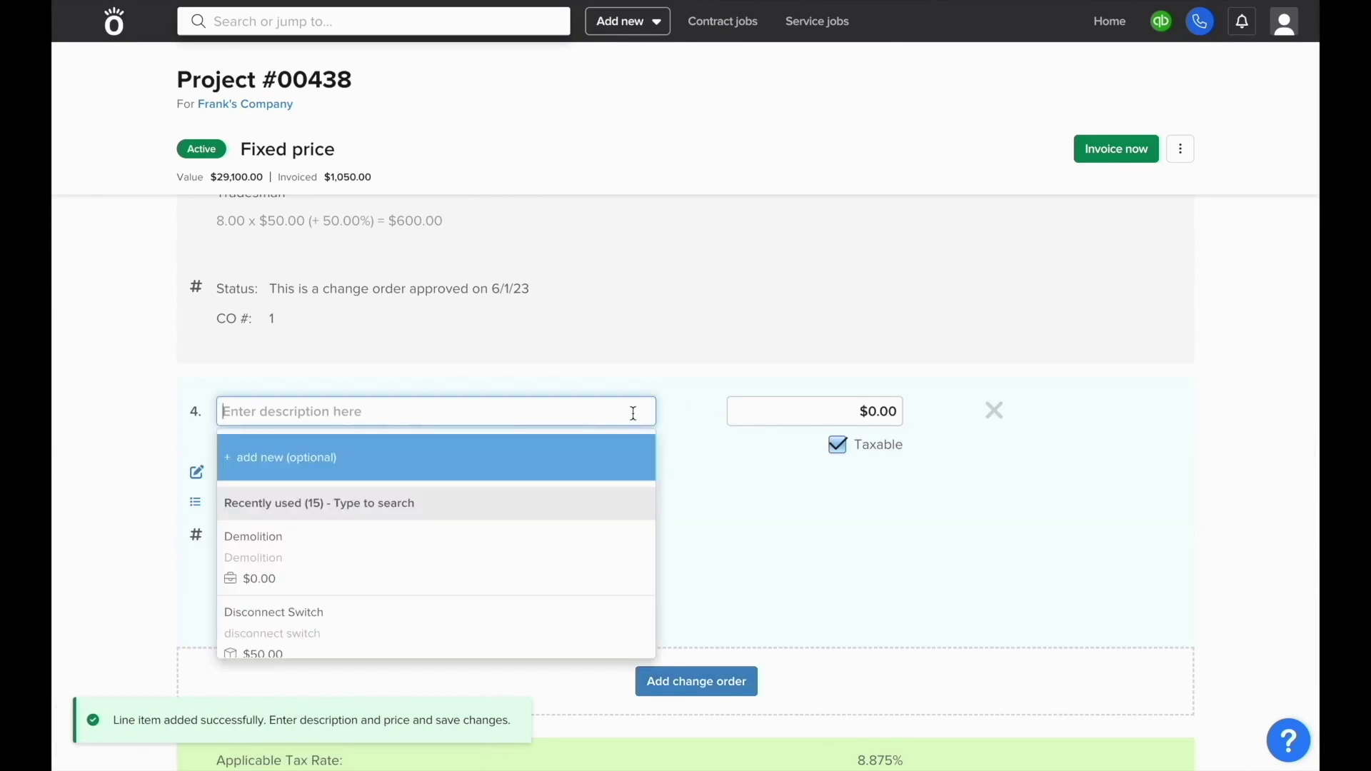
{"action": "type", "text": "Upgraded A"}
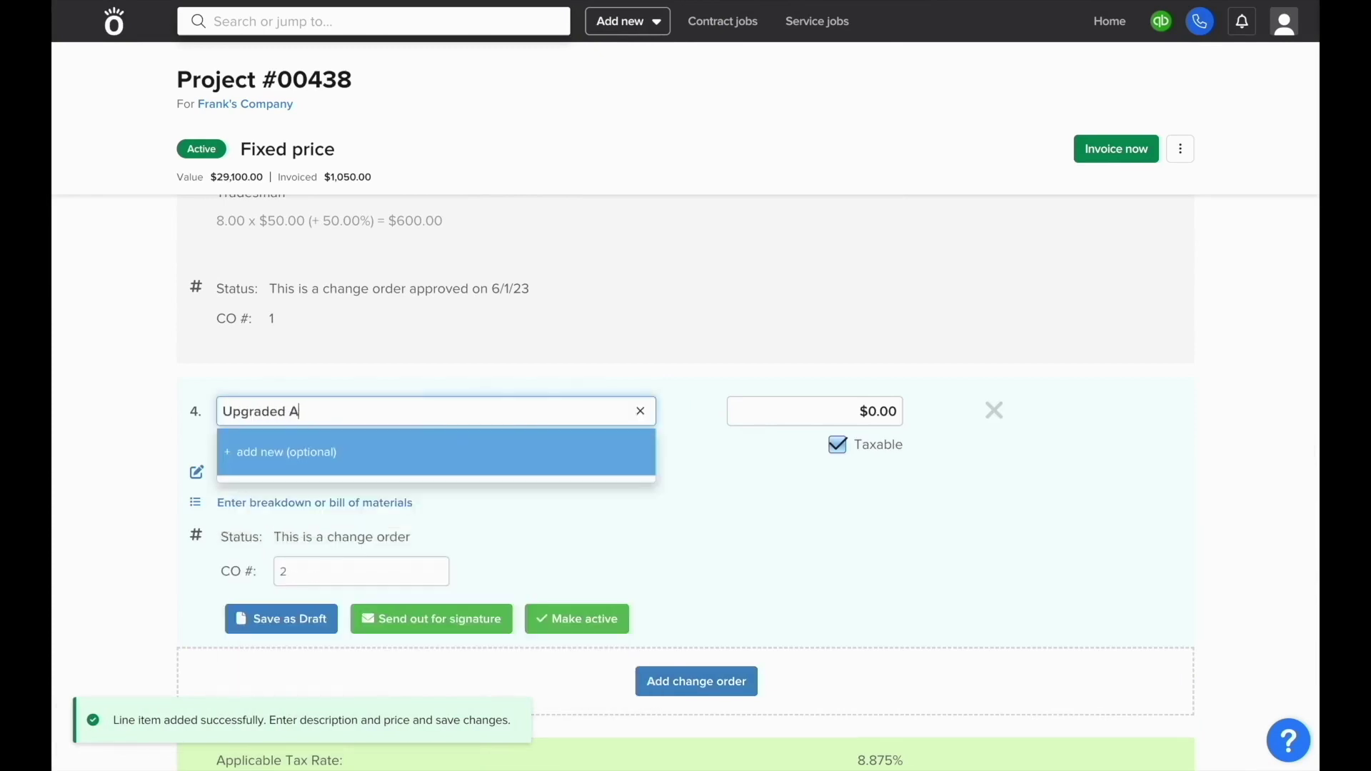
{"action": "key", "text": "BackSpace"}
{"action": "type", "text": "Cabinets"}
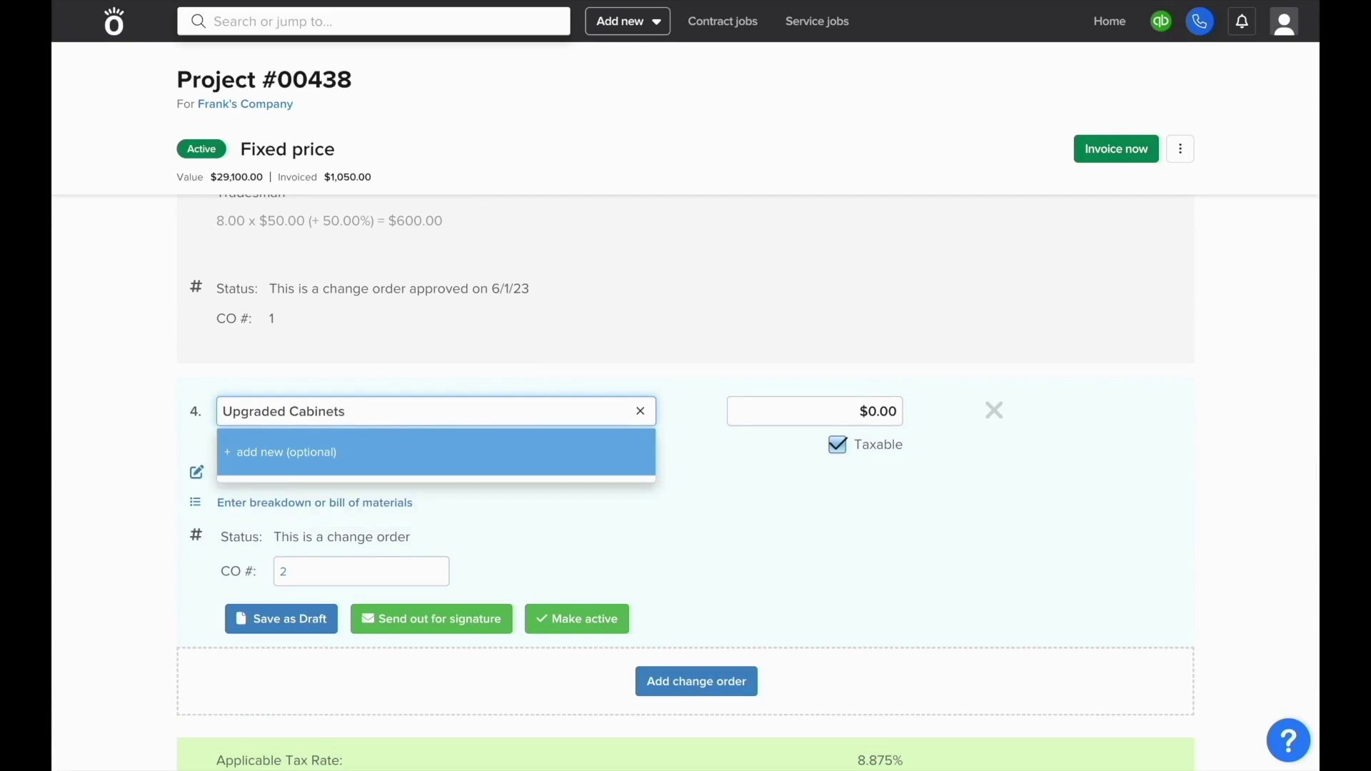
{"action": "left_click", "coordinate": [815, 411]}
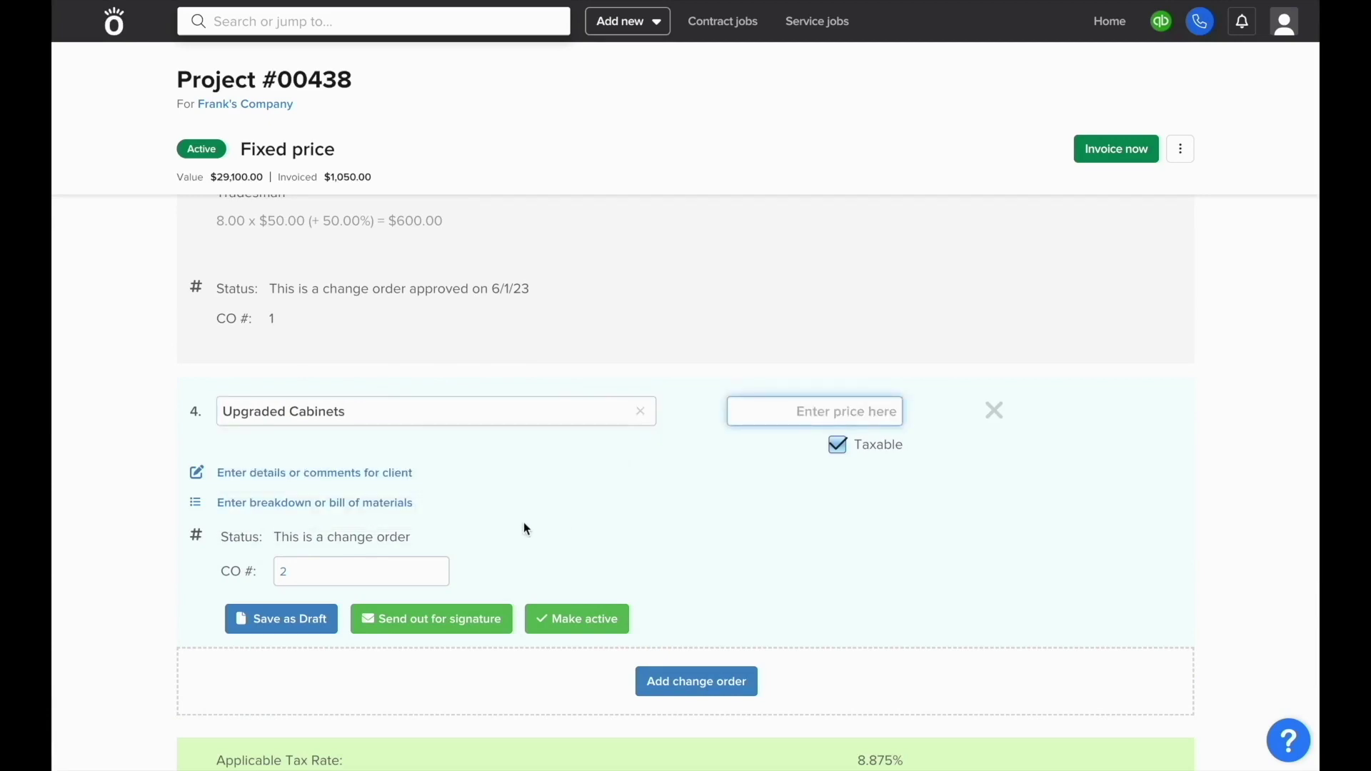
{"action": "left_click", "coordinate": [795, 420]}
{"action": "type", "text": "2000"}
Step: Add item 5 'Upgraded Pulls' at $1,000.00 and save change order 2 as a draft
{"action": "left_click", "coordinate": [716, 680]}
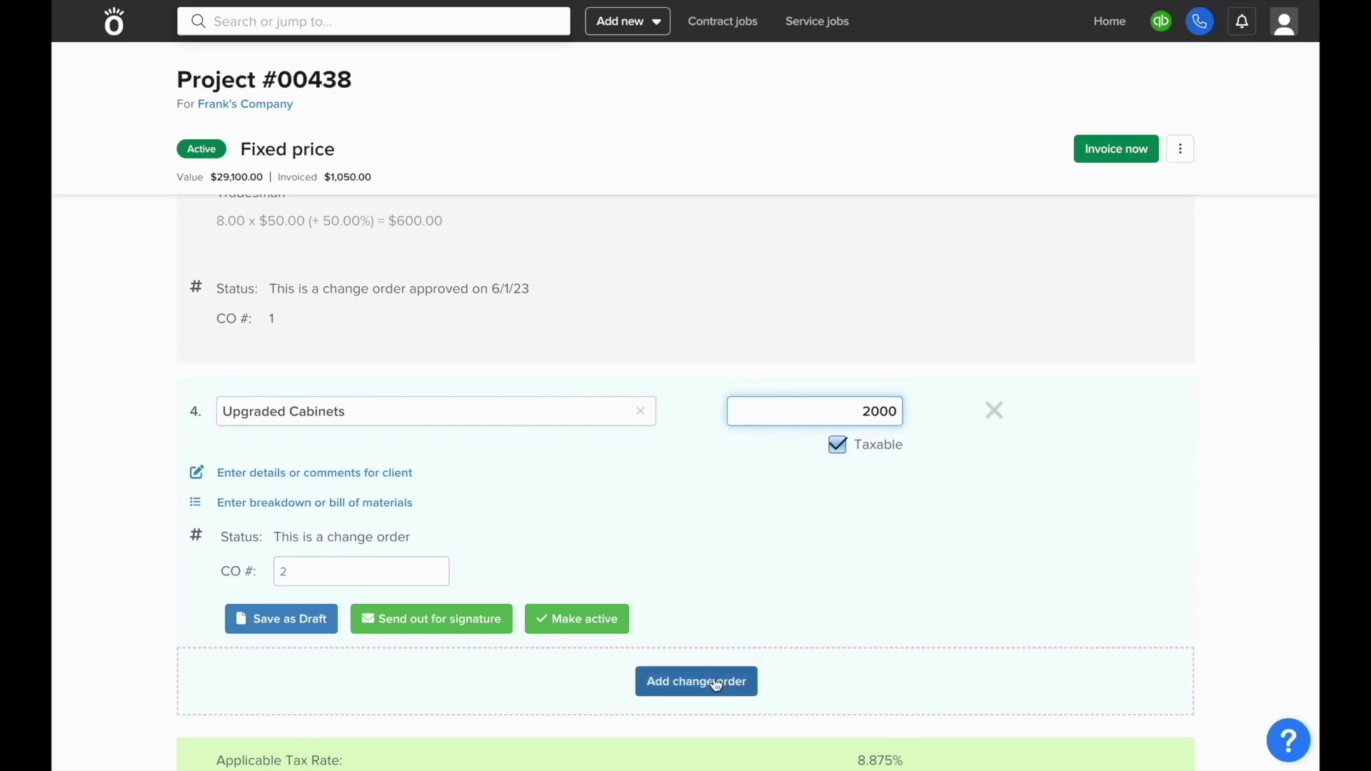
{"action": "scroll", "coordinate": [692, 657], "scroll_direction": "down", "scroll_amount": 3}
{"action": "left_click", "coordinate": [640, 572]}
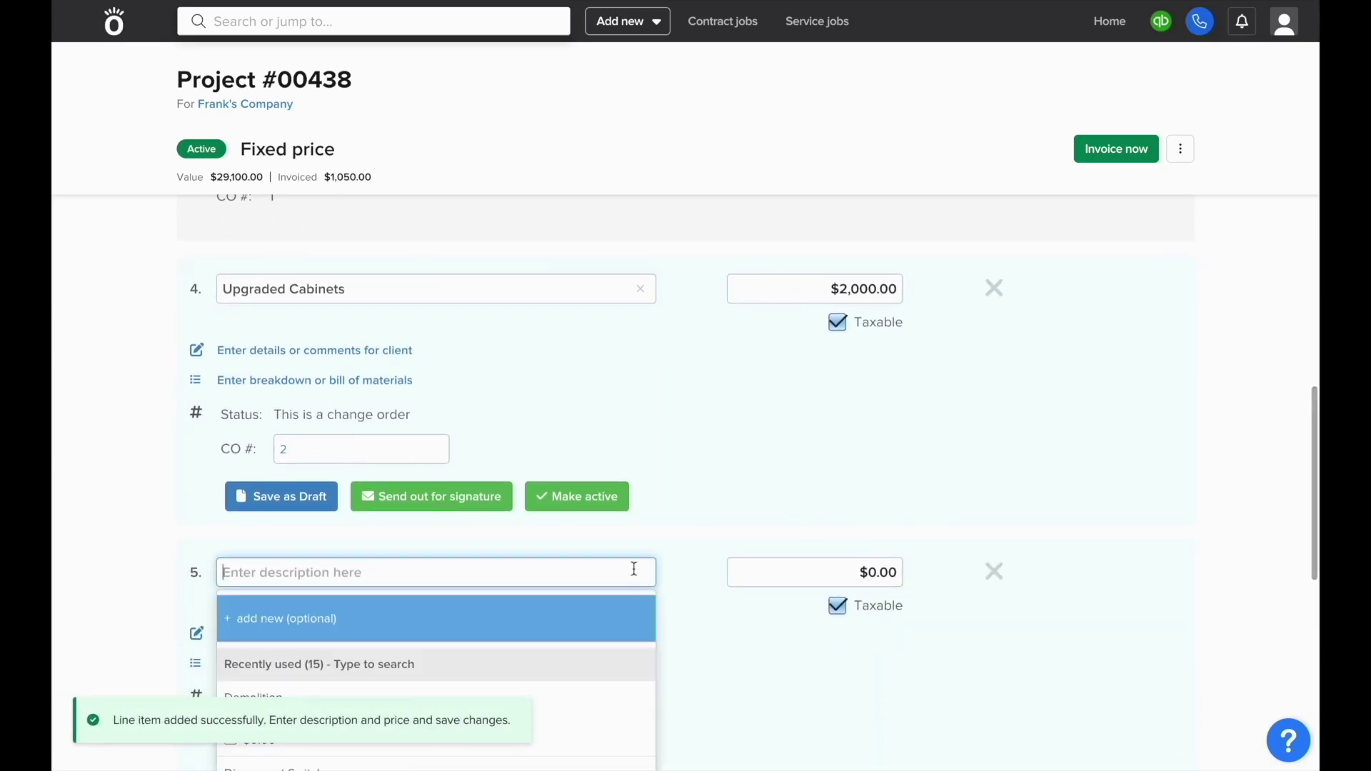
{"action": "type", "text": "Upgraded Pulls"}
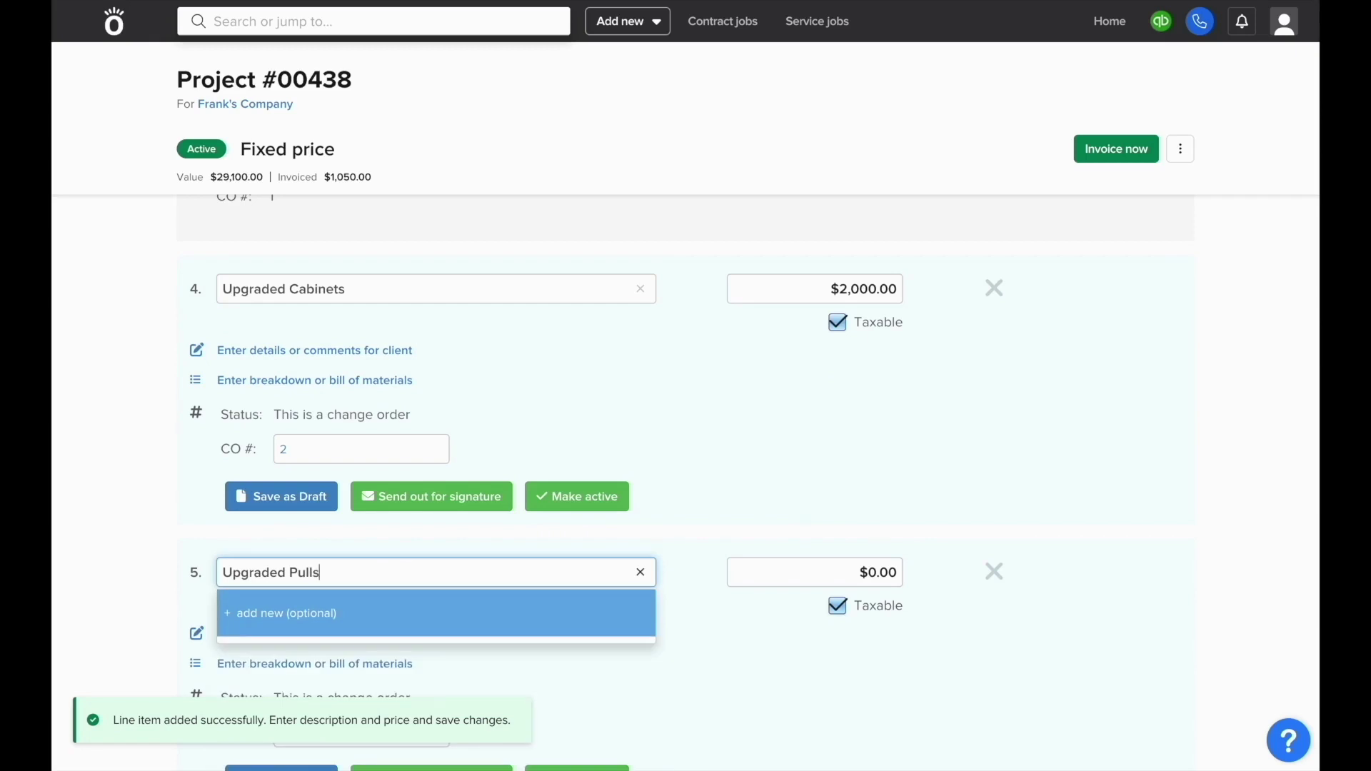
{"action": "key", "text": "Tab"}
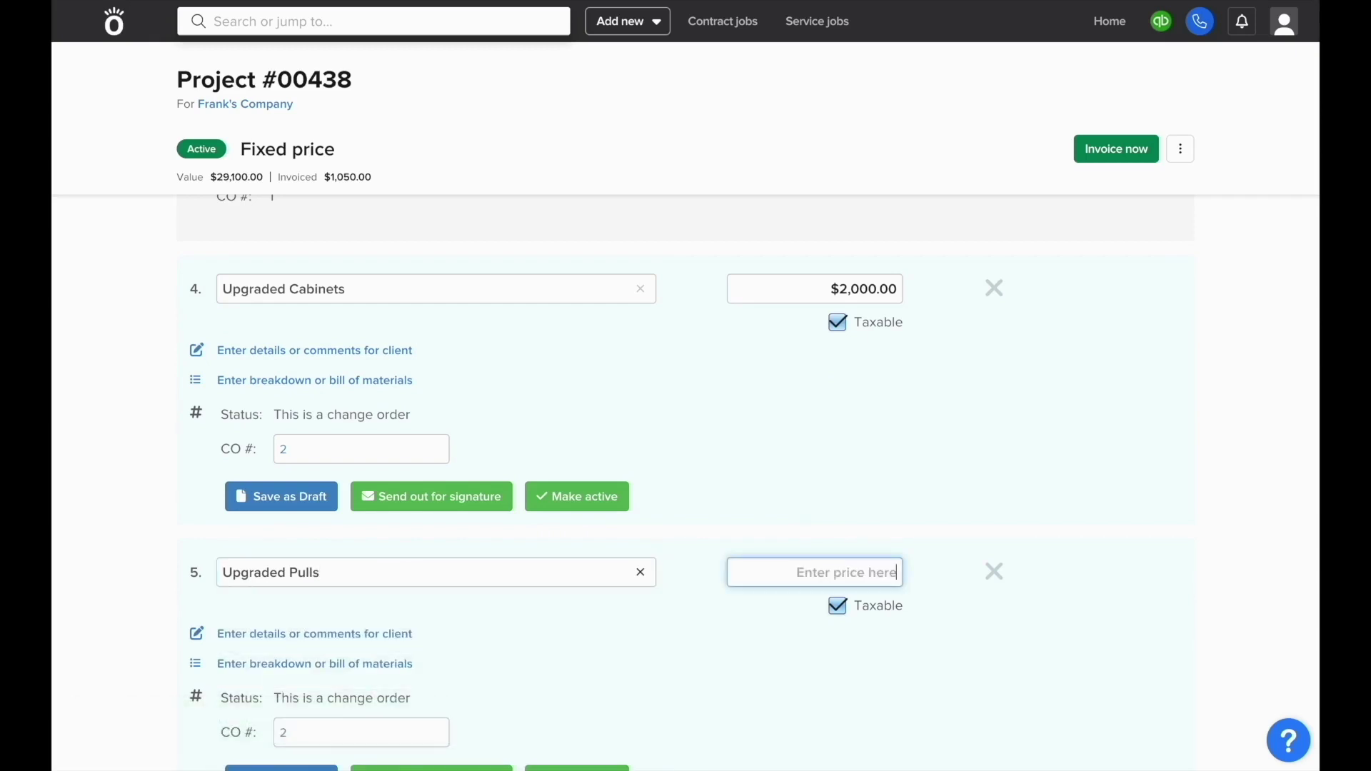
{"action": "type", "text": "1000"}
{"action": "left_click", "coordinate": [704, 516]}
{"action": "scroll", "coordinate": [704, 518], "scroll_direction": "down", "scroll_amount": 1}
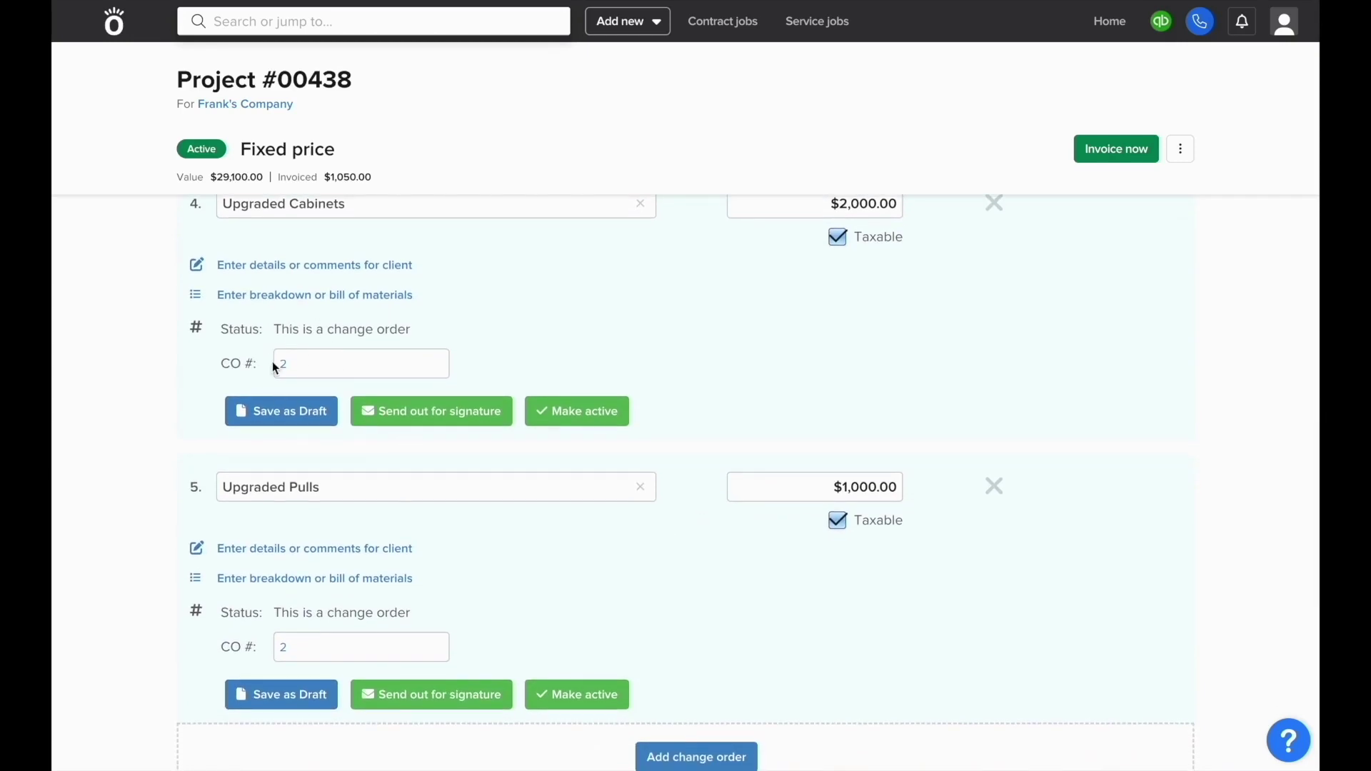
{"action": "left_click", "coordinate": [294, 690]}
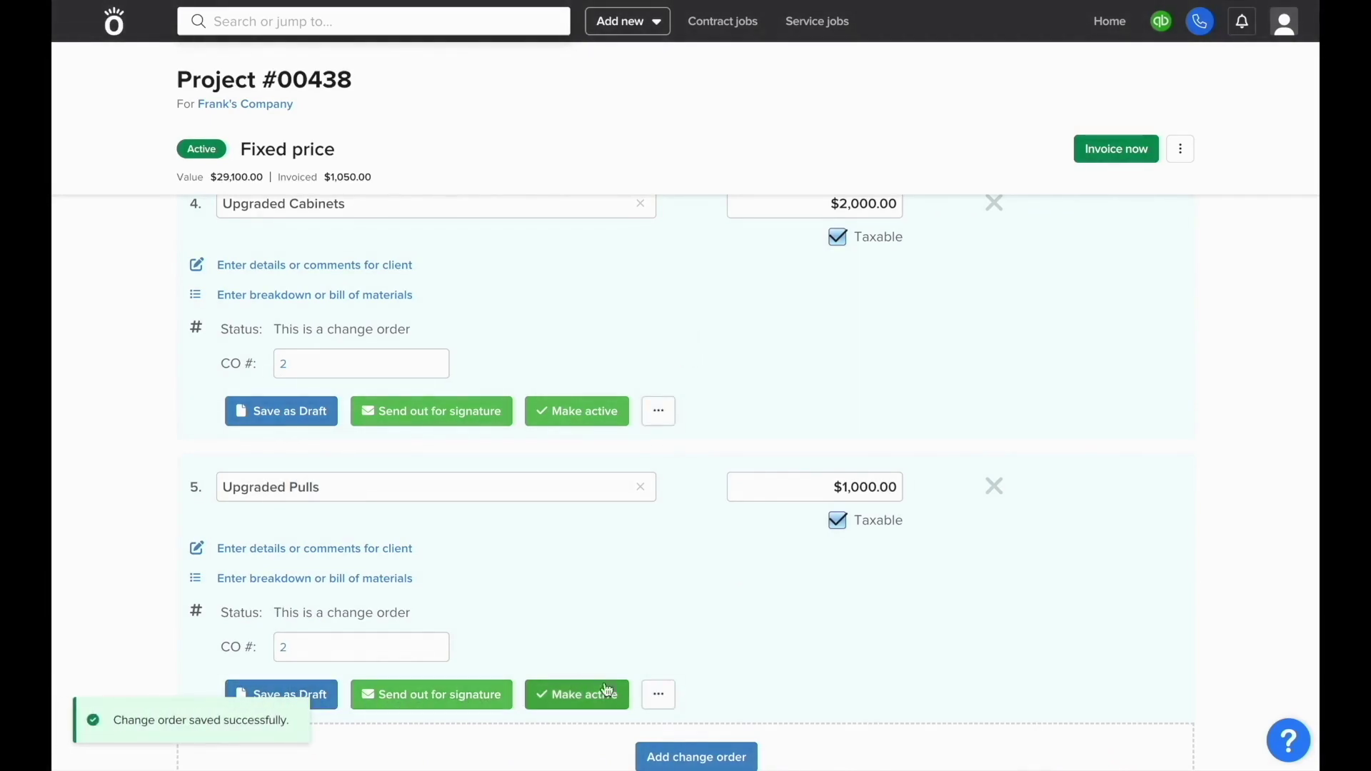
{"action": "left_click", "coordinate": [658, 694]}
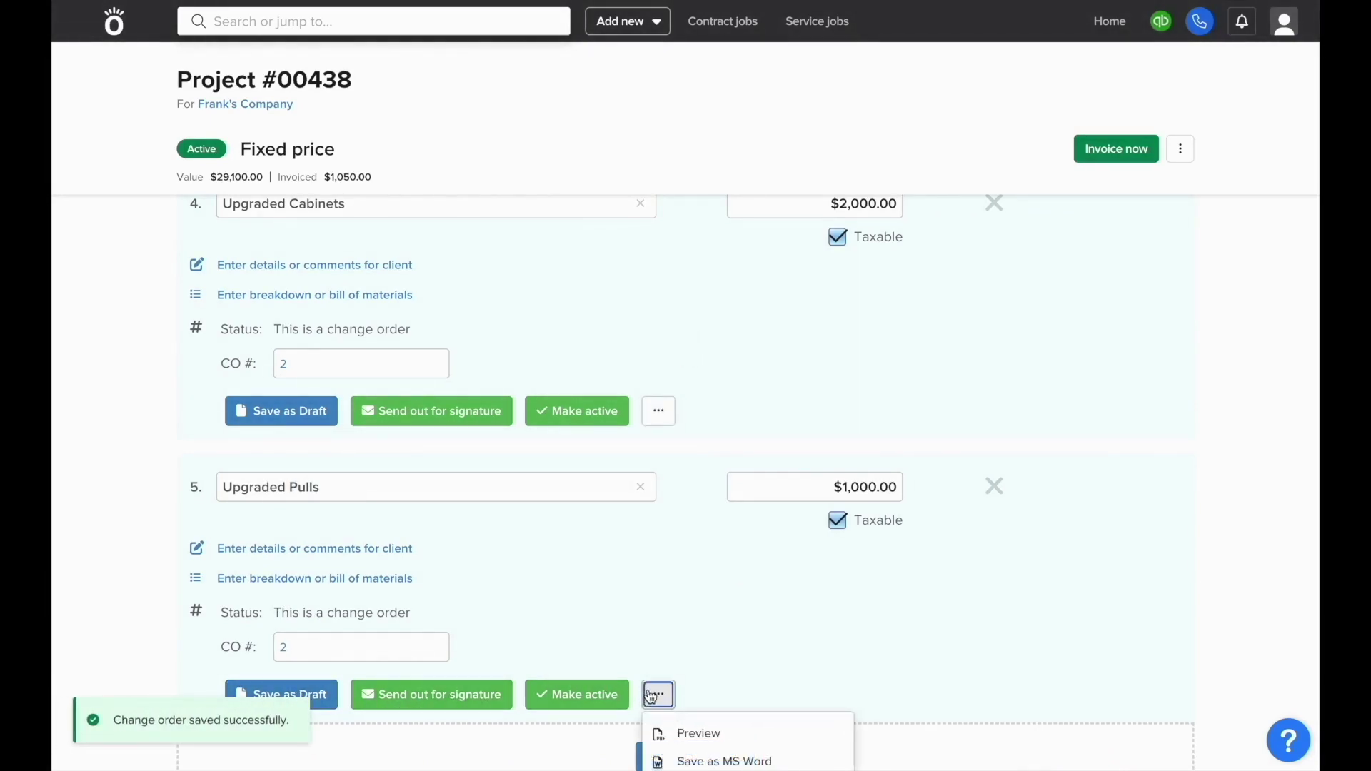
{"action": "left_click", "coordinate": [691, 735]}
{"action": "scroll", "coordinate": [658, 619], "scroll_direction": "down", "scroll_amount": 3}
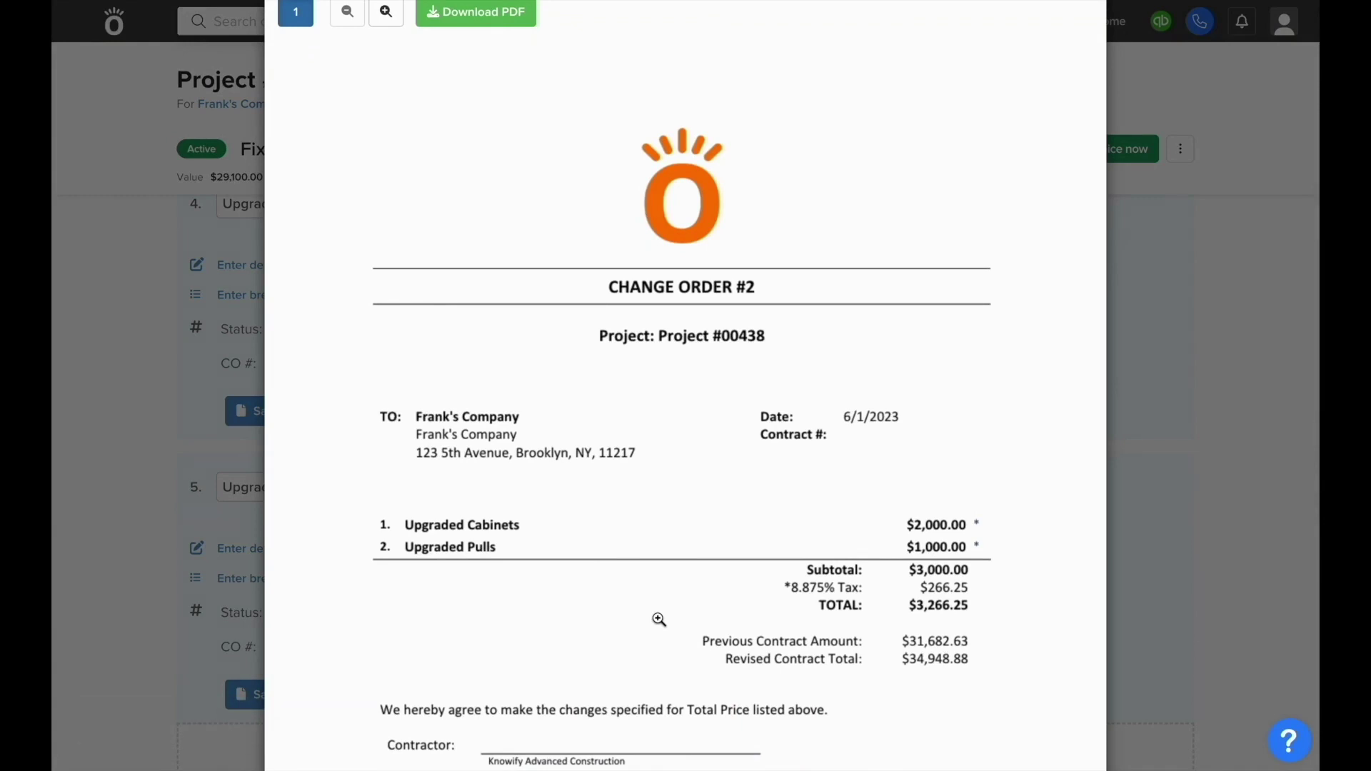
{"action": "key", "text": "Escape"}
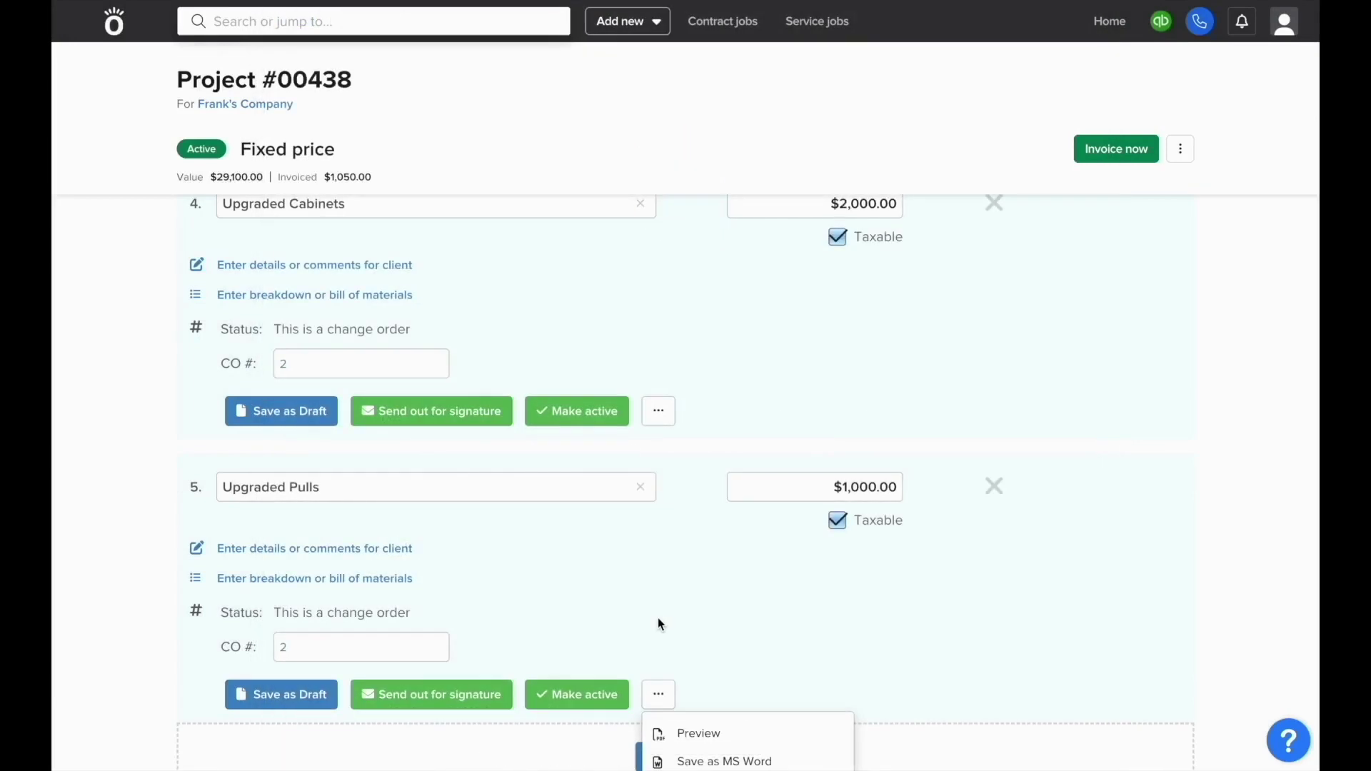
Step: Approve change order 2, raising the project to $32,100.00, and open Upgraded Cabinets' options
{"action": "left_click", "coordinate": [584, 411]}
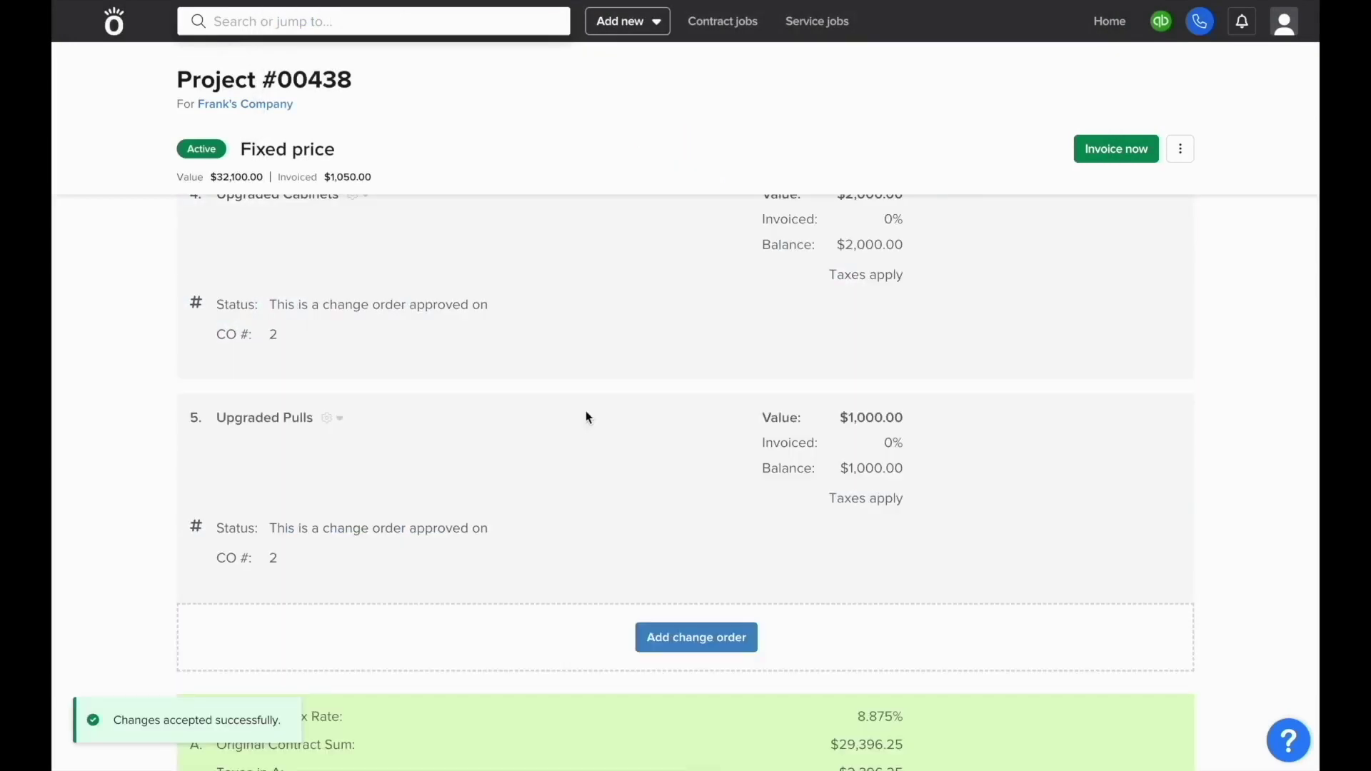
{"action": "scroll", "coordinate": [586, 415], "scroll_direction": "up", "scroll_amount": 2}
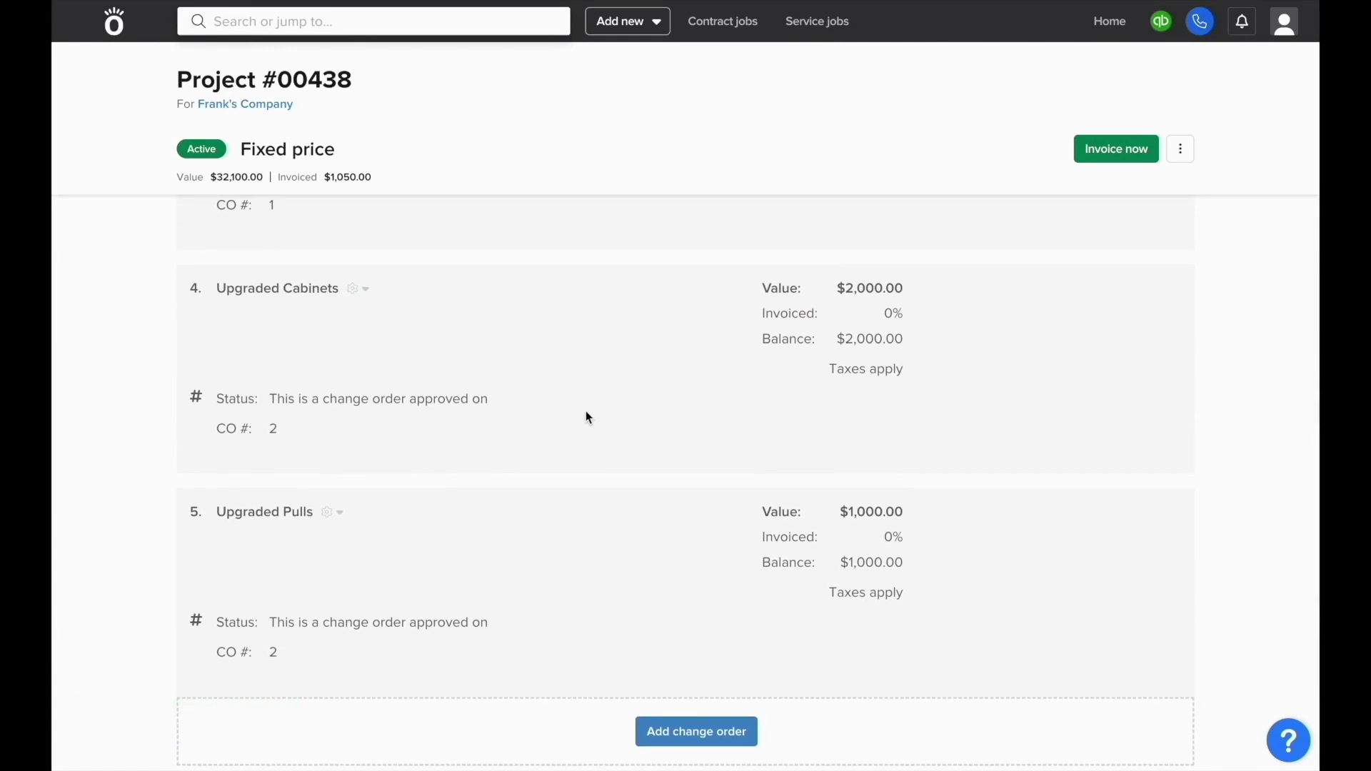
{"action": "left_click", "coordinate": [367, 298]}
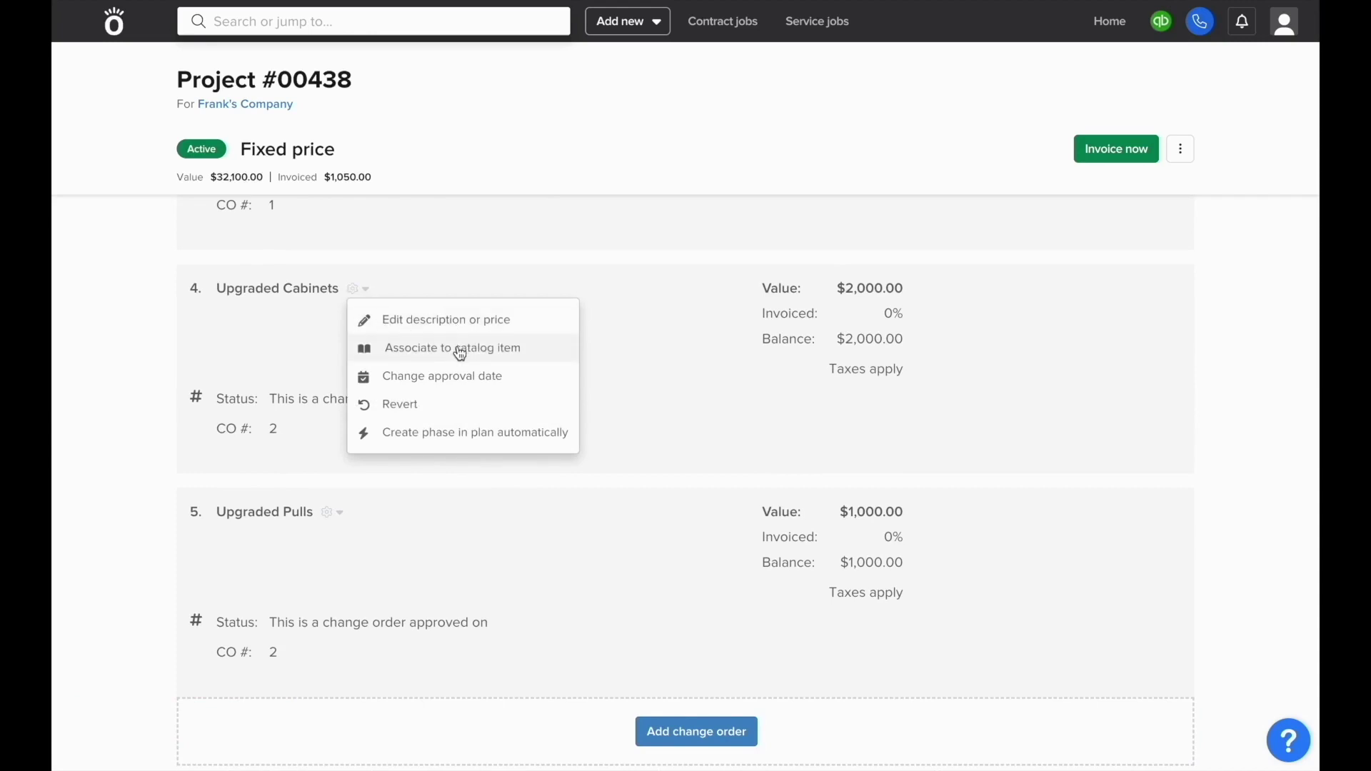
{"action": "left_click", "coordinate": [463, 406]}
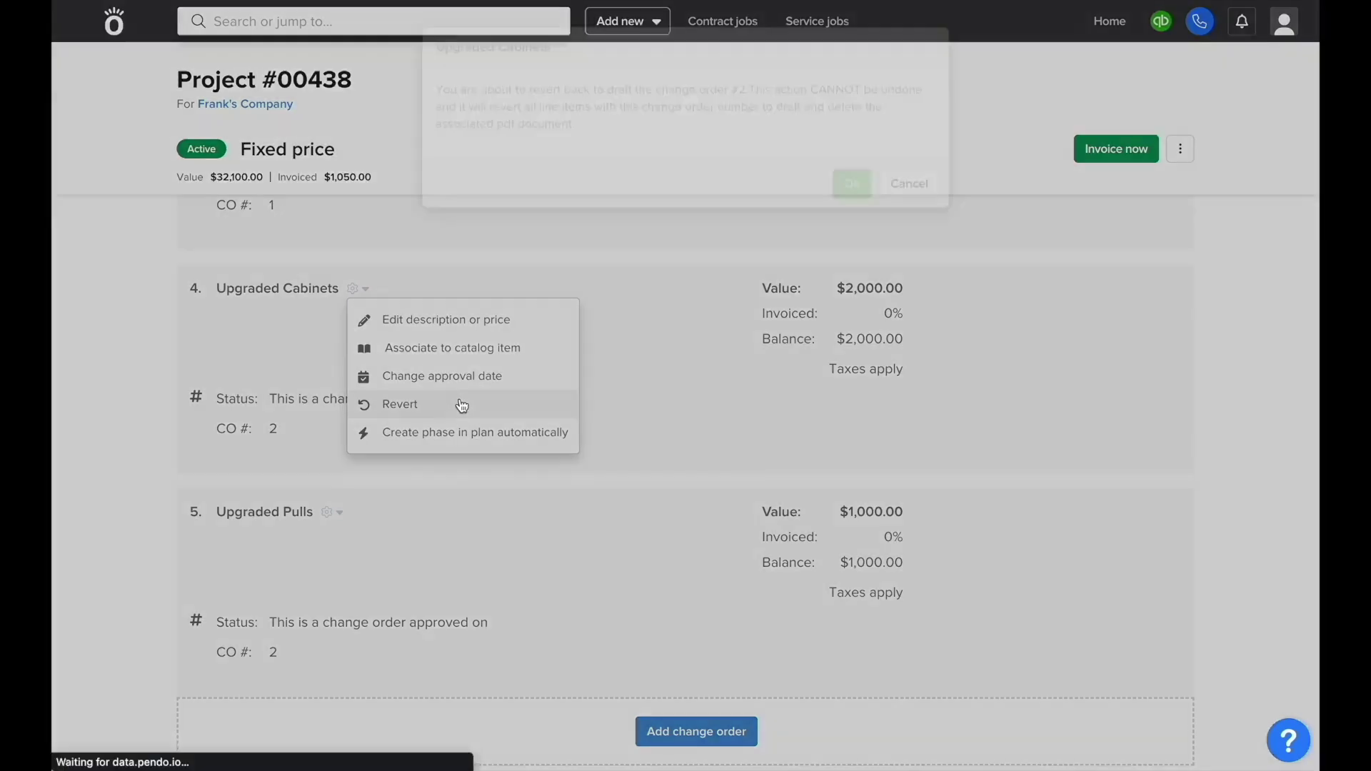
{"action": "left_click", "coordinate": [861, 174]}
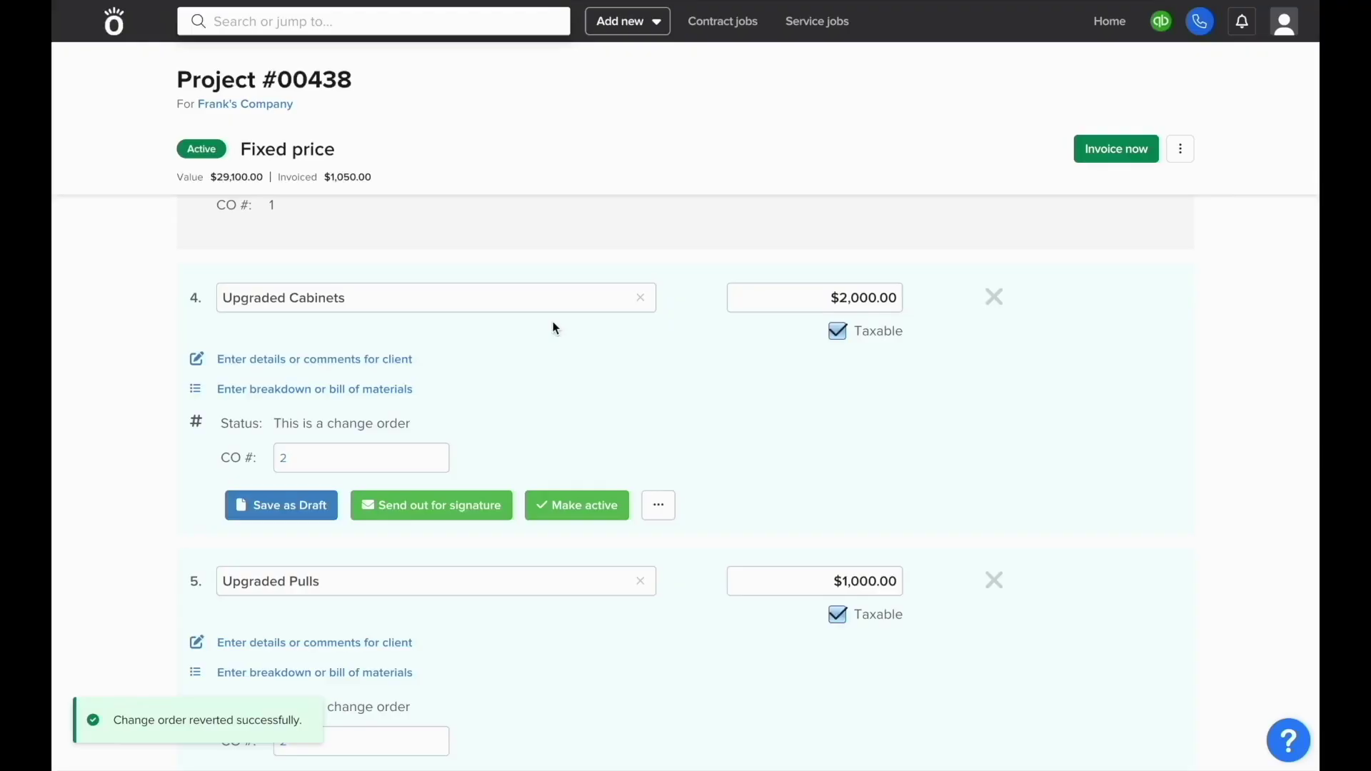
{"action": "scroll", "coordinate": [555, 329], "scroll_direction": "down", "scroll_amount": 1}
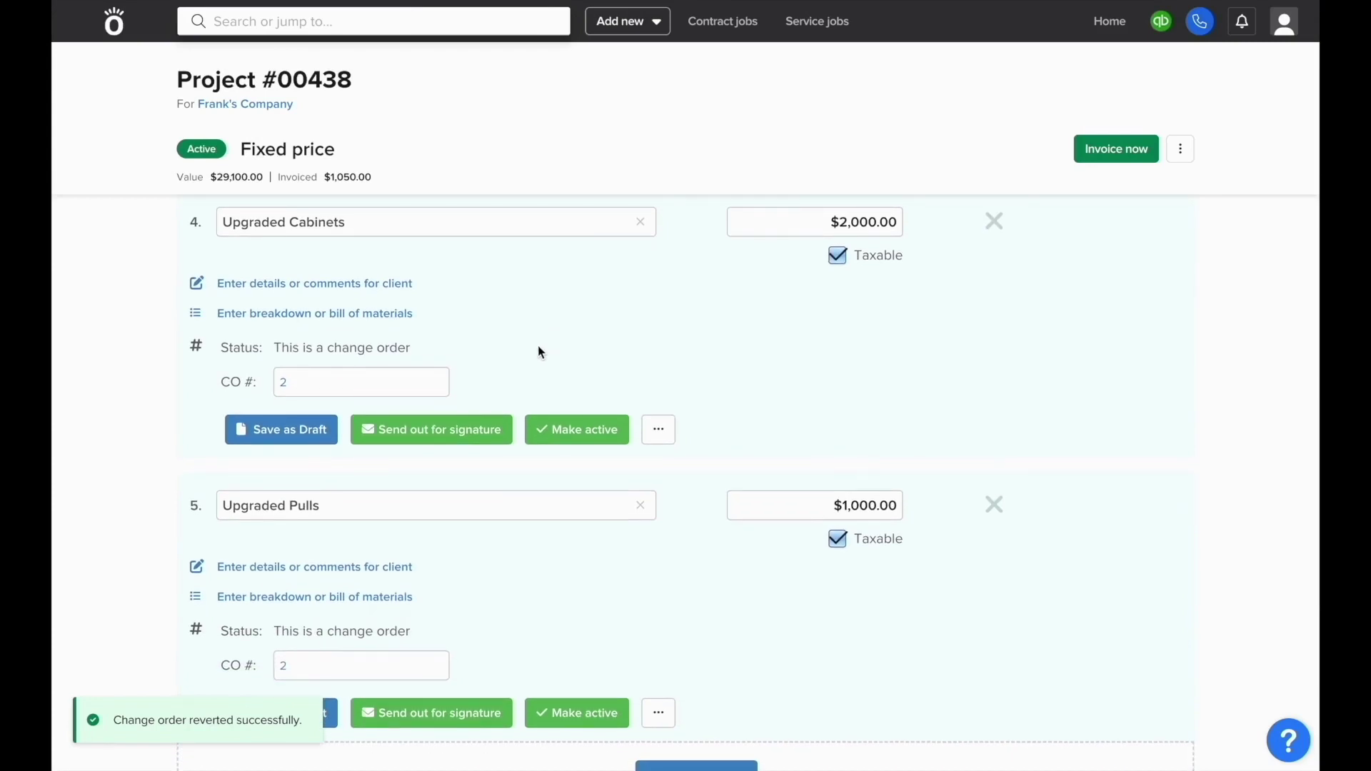
{"action": "left_click", "coordinate": [577, 440]}
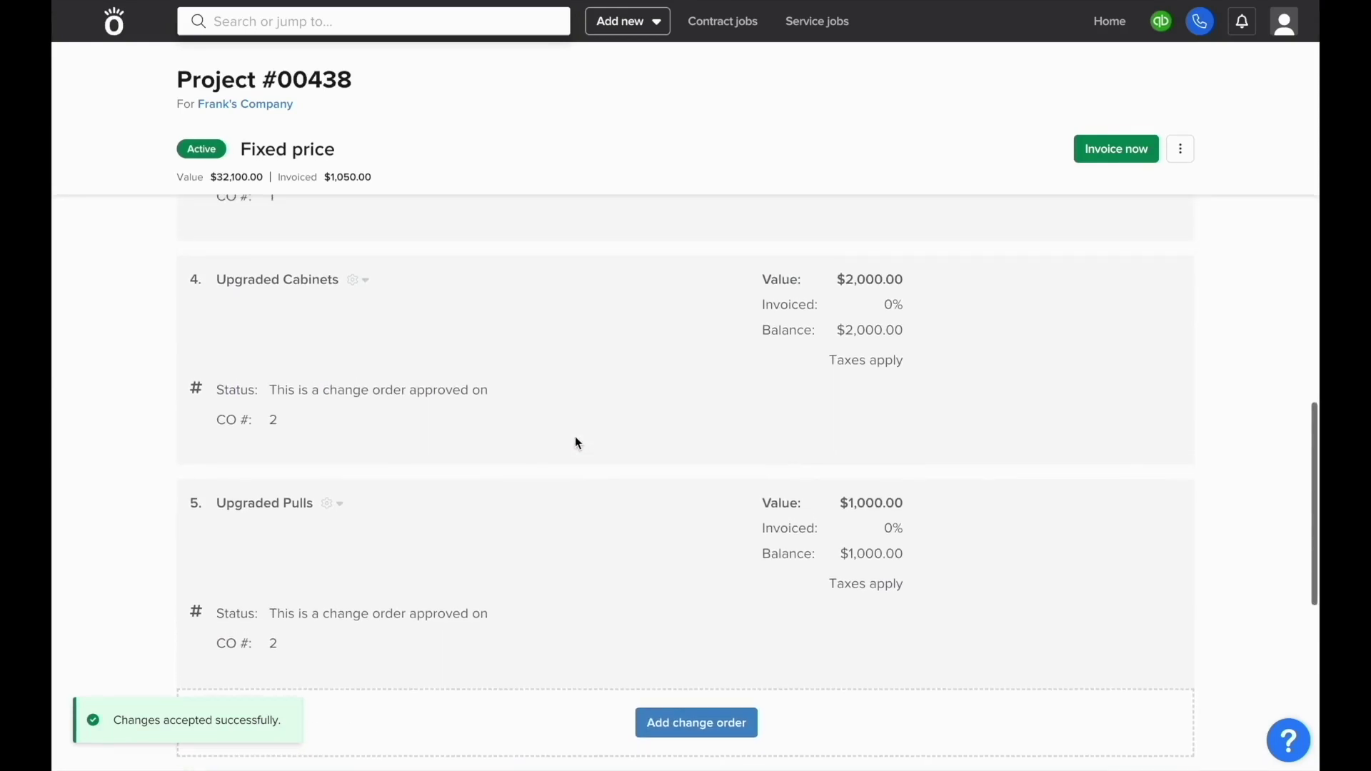
{"action": "left_click", "coordinate": [359, 282]}
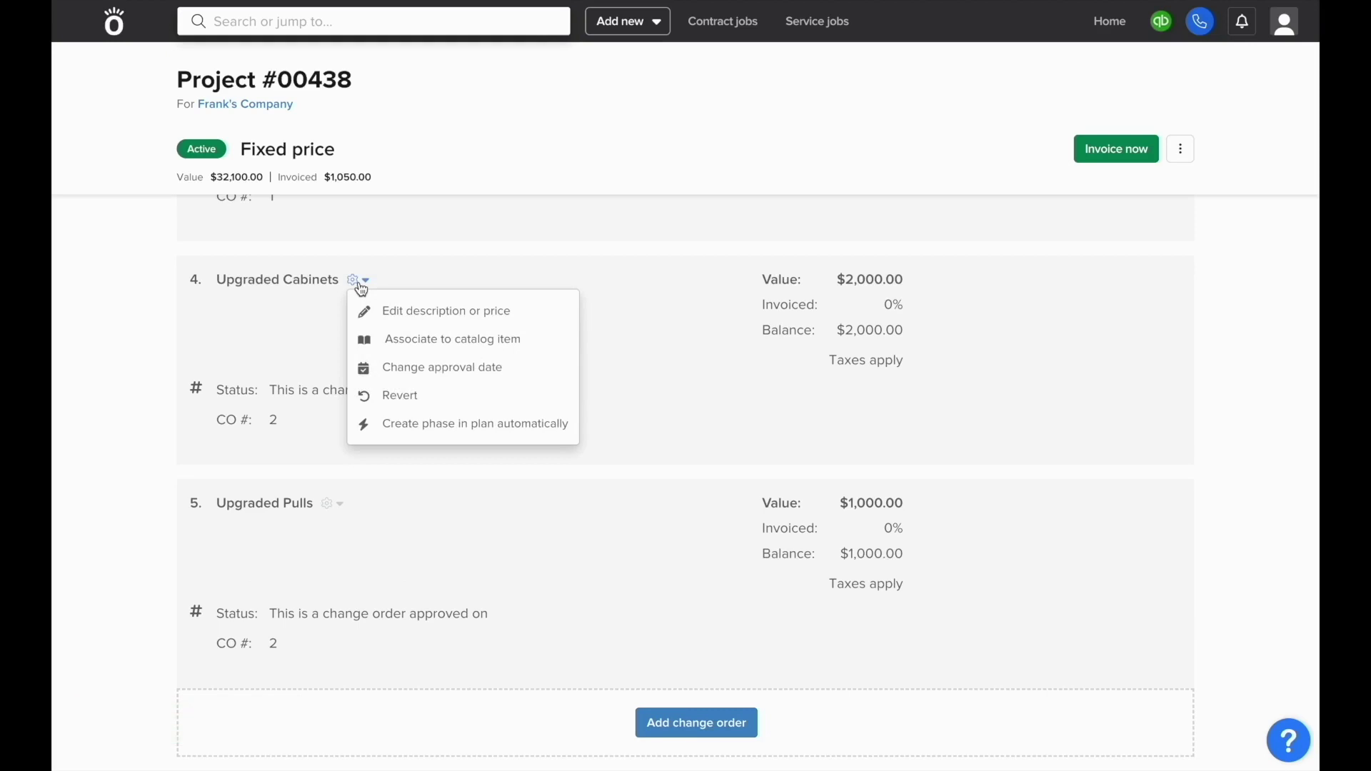
{"action": "left_click", "coordinate": [417, 371]}
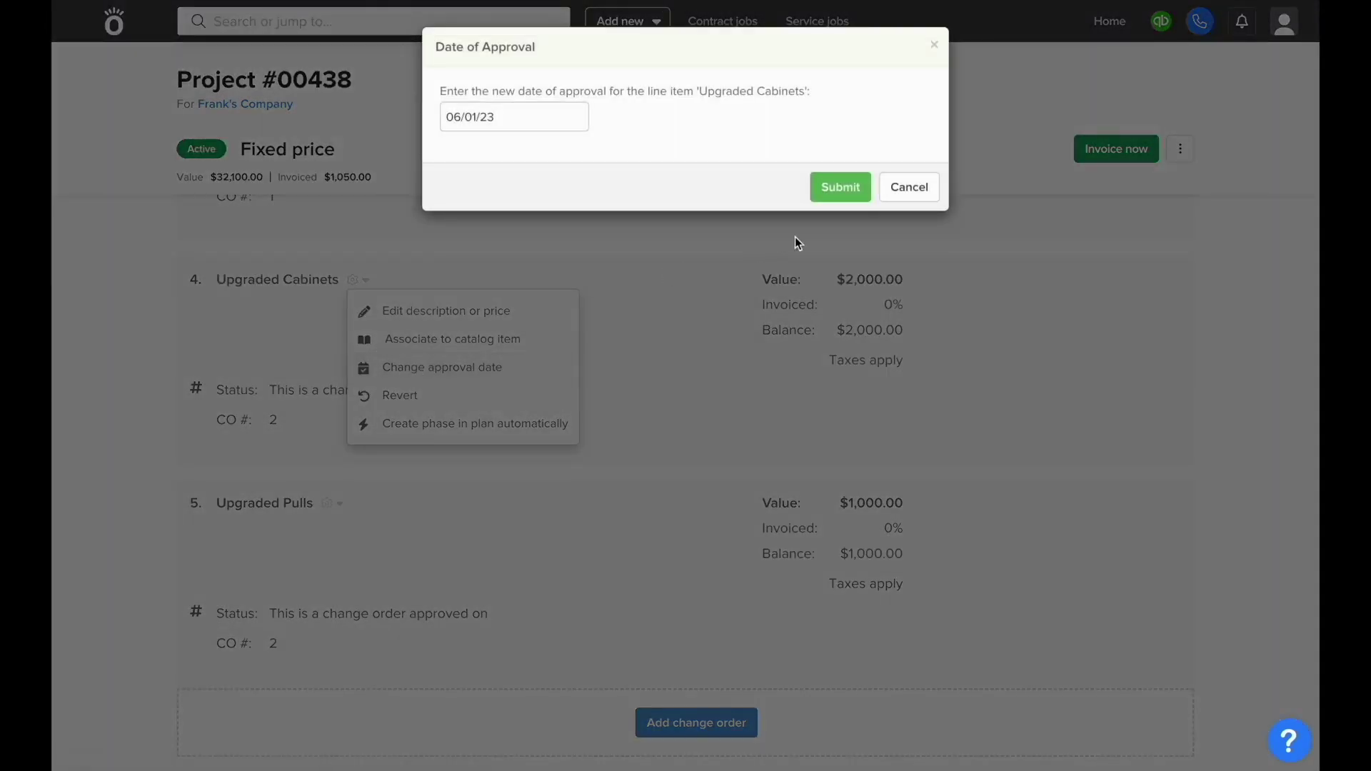
{"action": "left_click", "coordinate": [899, 190]}
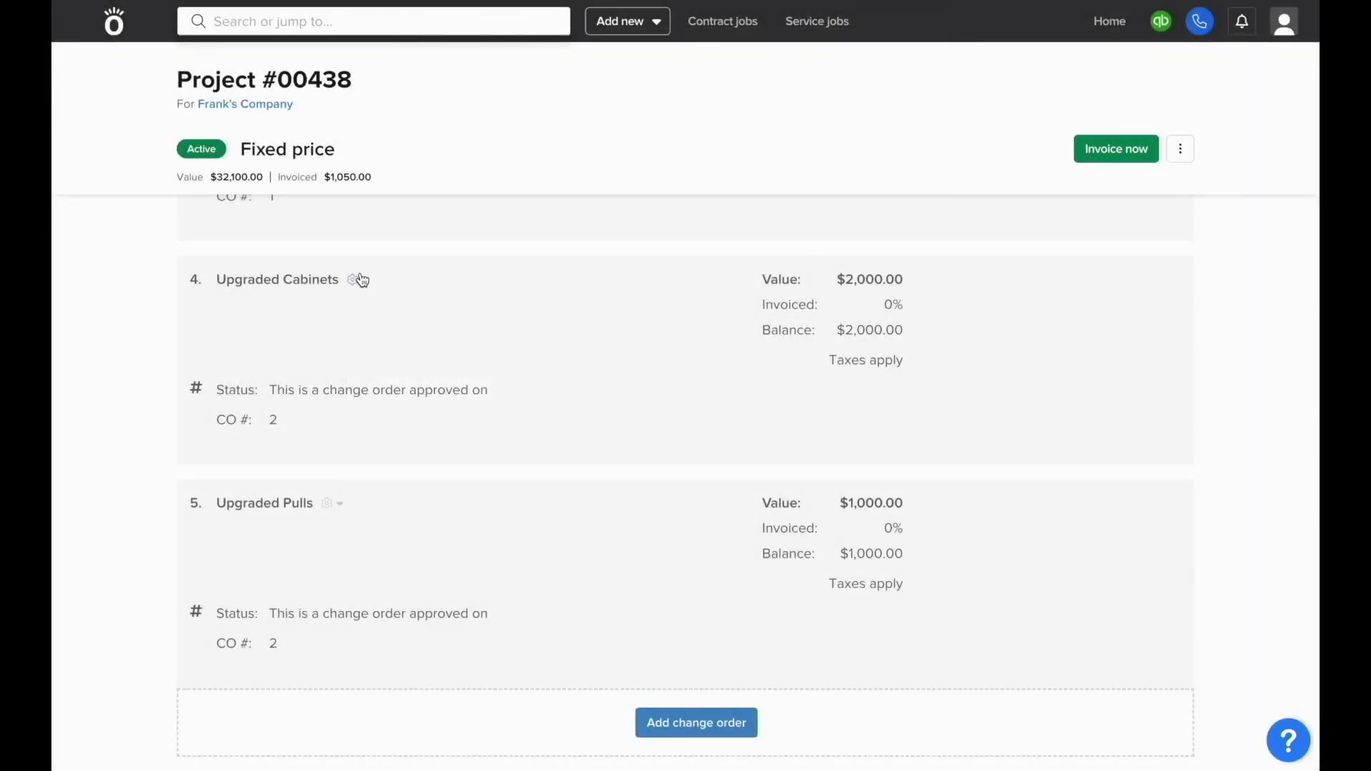
{"action": "left_click", "coordinate": [358, 280]}
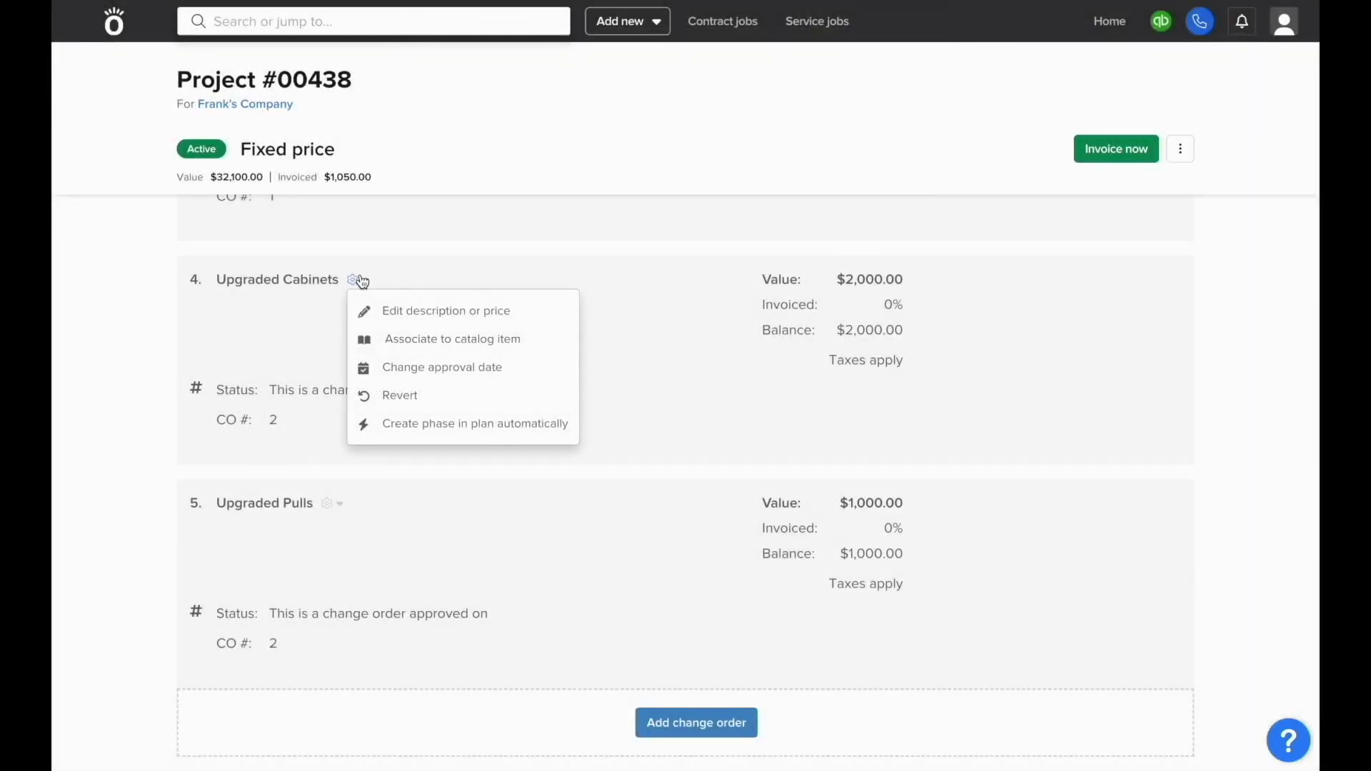
Step: Create plan phases automatically from the change order items, then review the Upgraded Cabinets and Upgraded Pulls phases
{"action": "left_click", "coordinate": [433, 427]}
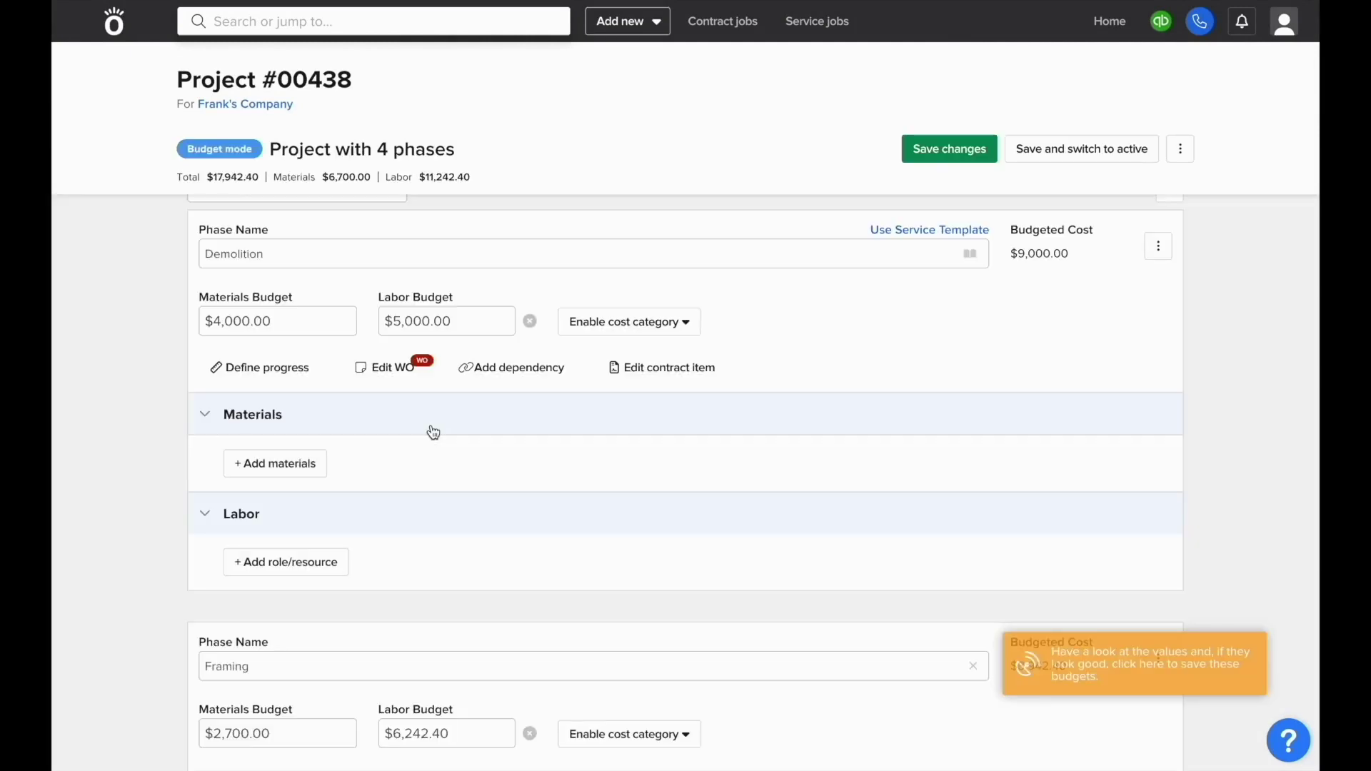
{"action": "scroll", "coordinate": [431, 428], "scroll_direction": "down", "scroll_amount": 5}
{"action": "scroll", "coordinate": [432, 426], "scroll_direction": "down", "scroll_amount": 5}
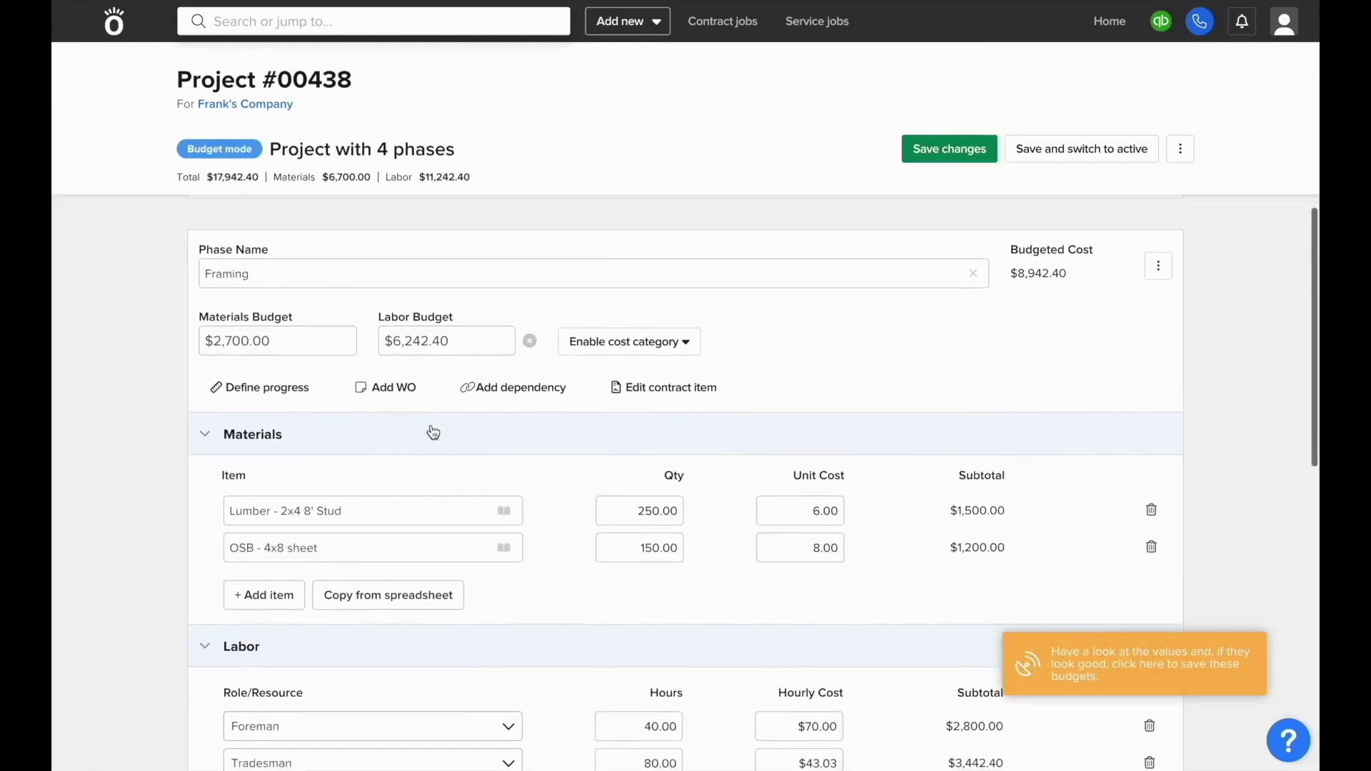
{"action": "scroll", "coordinate": [432, 432], "scroll_direction": "down", "scroll_amount": 4}
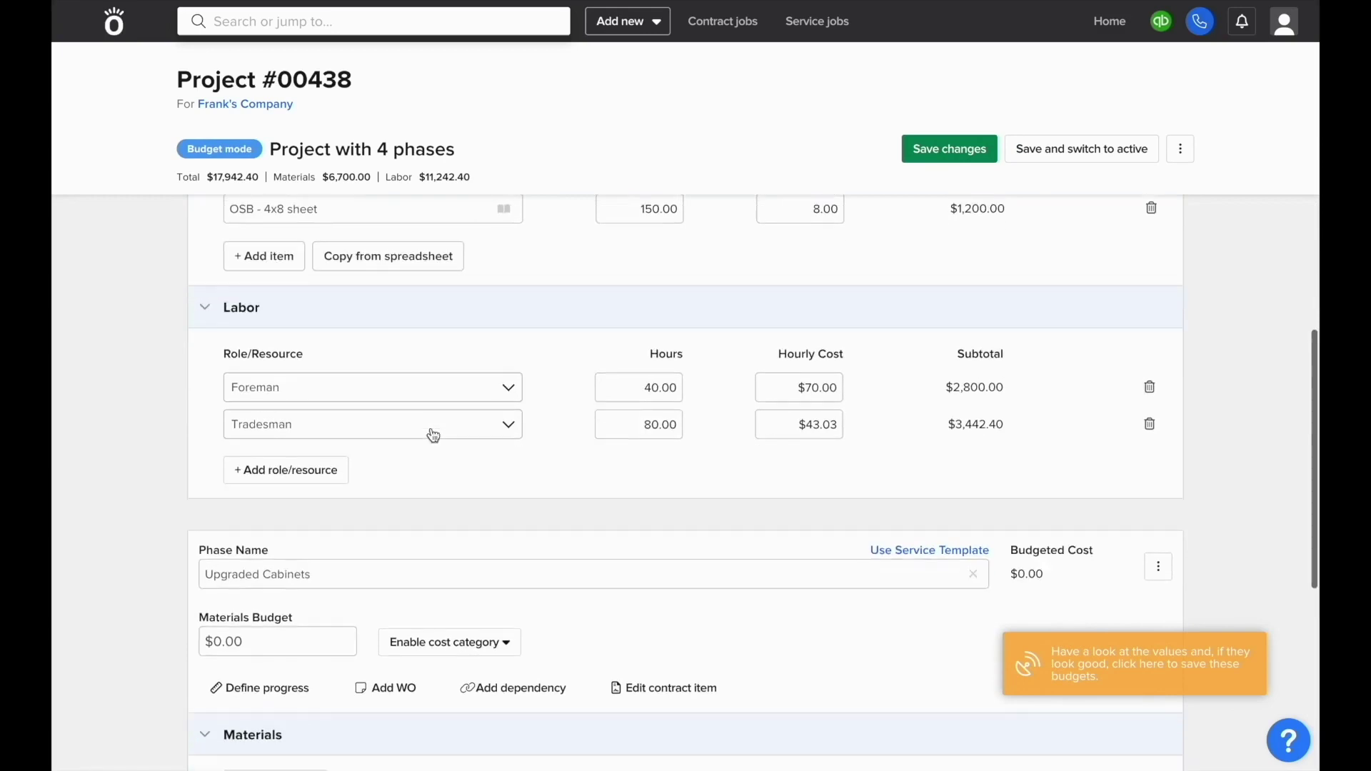
{"action": "scroll", "coordinate": [432, 434], "scroll_direction": "down", "scroll_amount": 1}
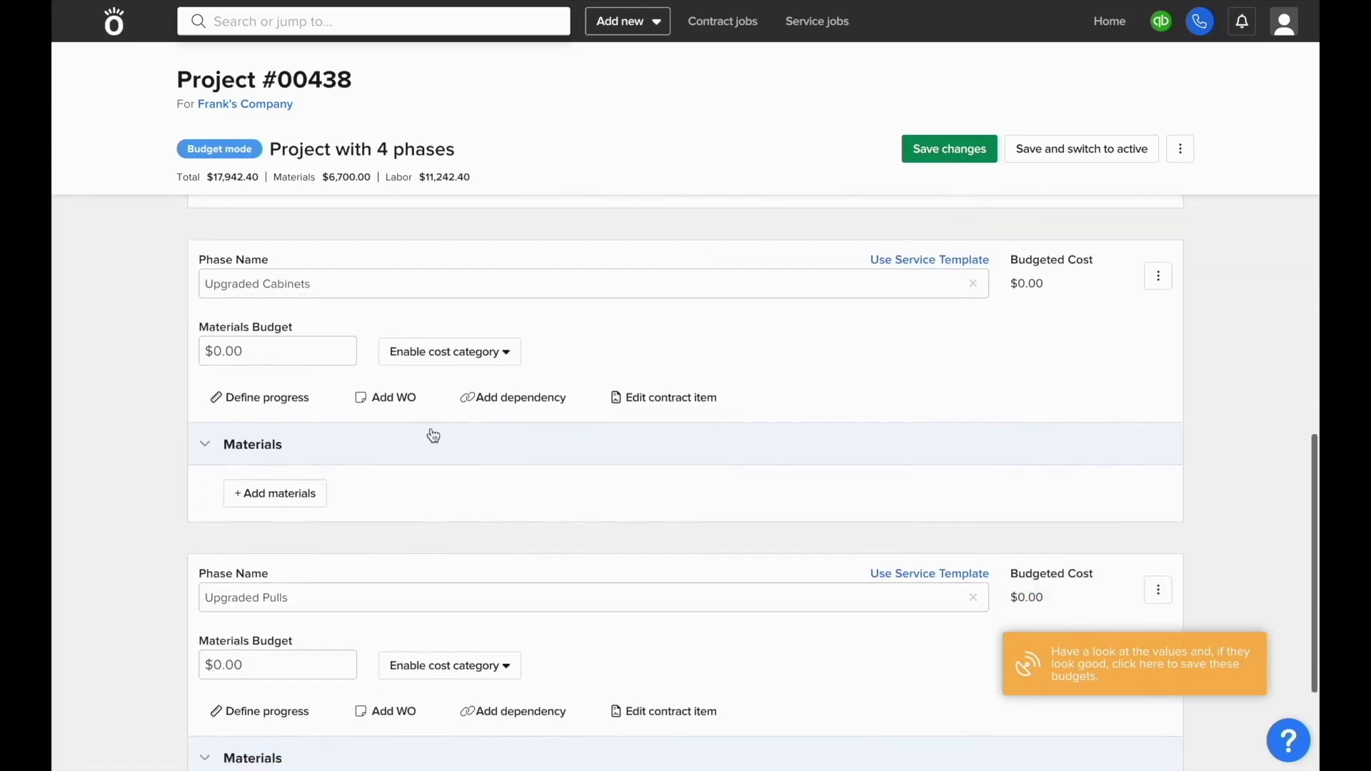